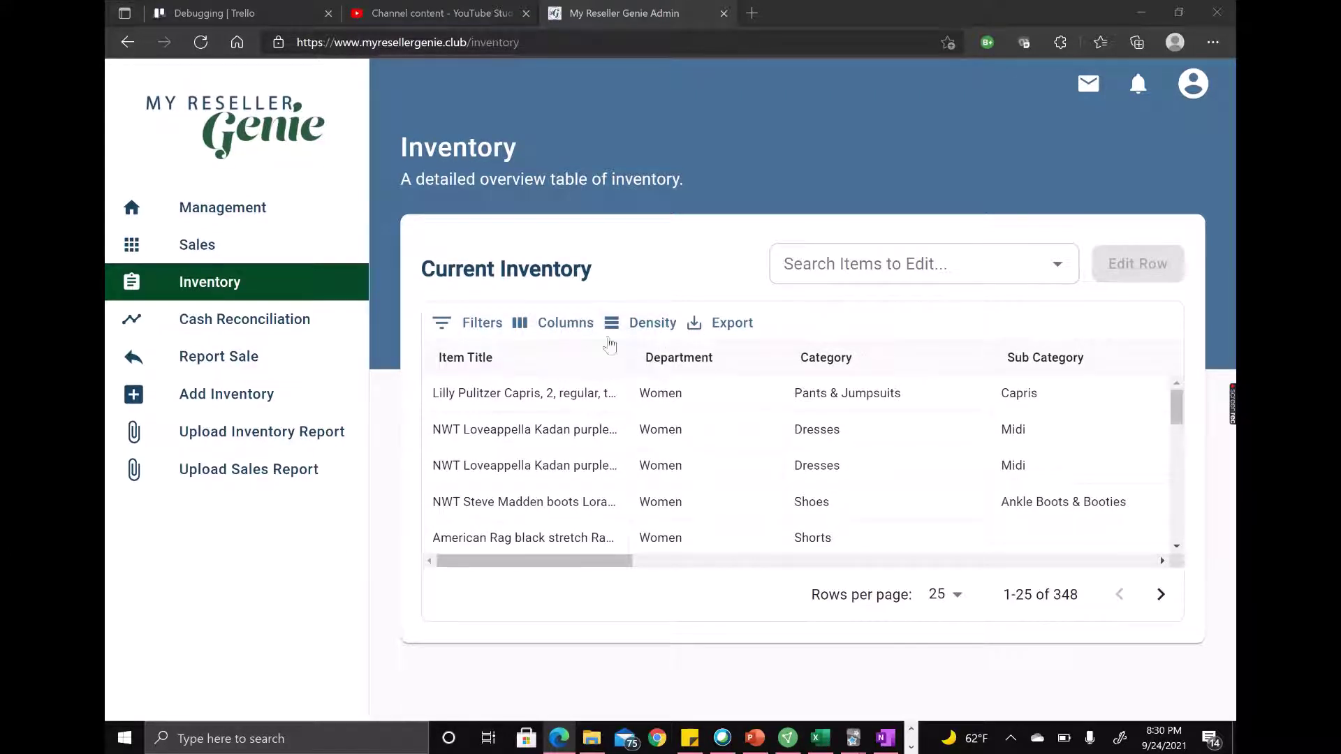
Open the Current Inventory table's filter panel, set to Item Title contains
left_click(442, 332)
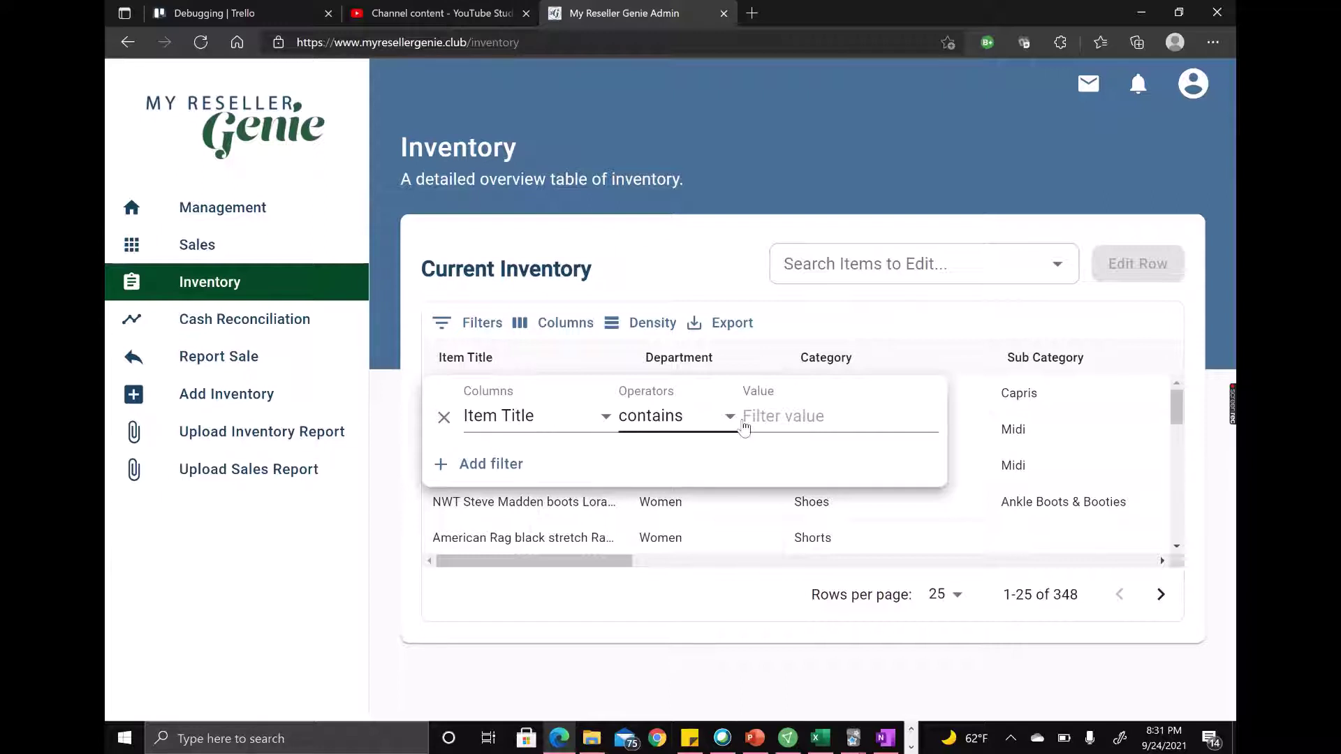
Try an Item Title filter value of 'Nike', then clear it and close the filters
left_click(805, 416)
type("Nike")
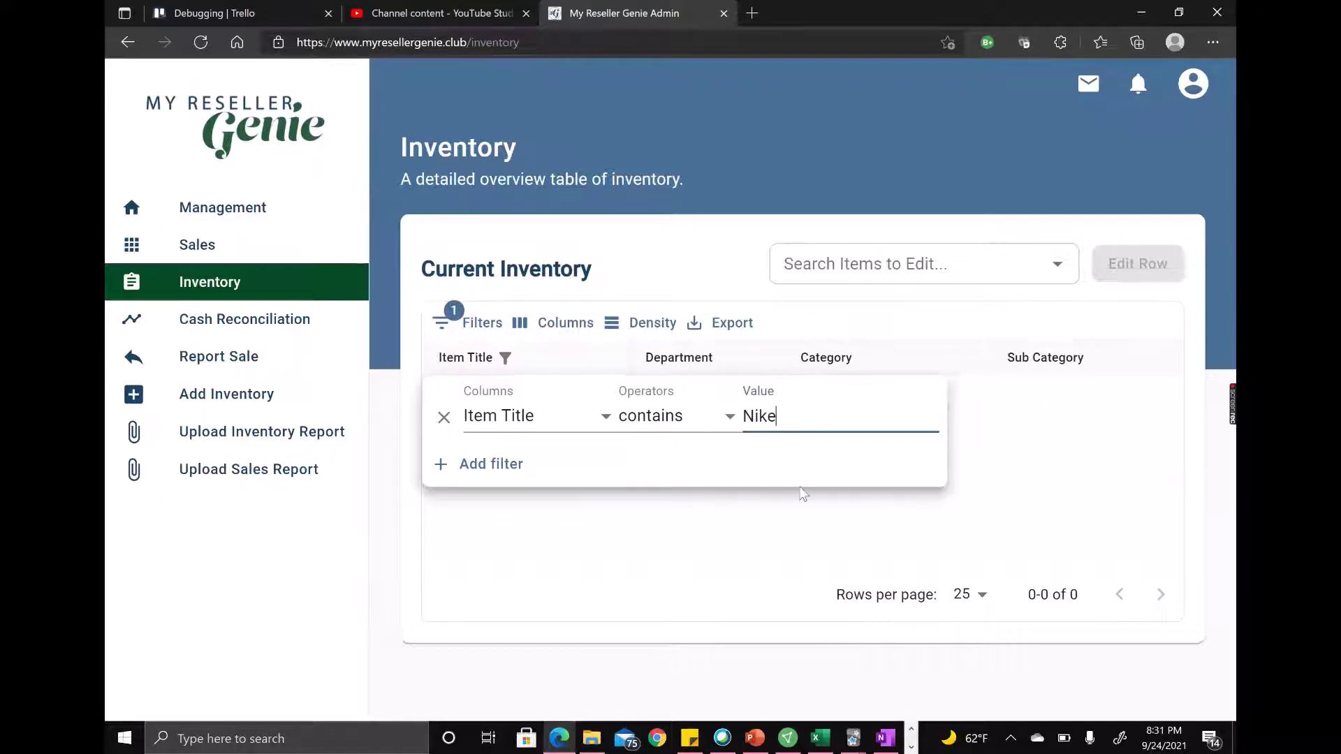
left_click(443, 417)
left_click(804, 589)
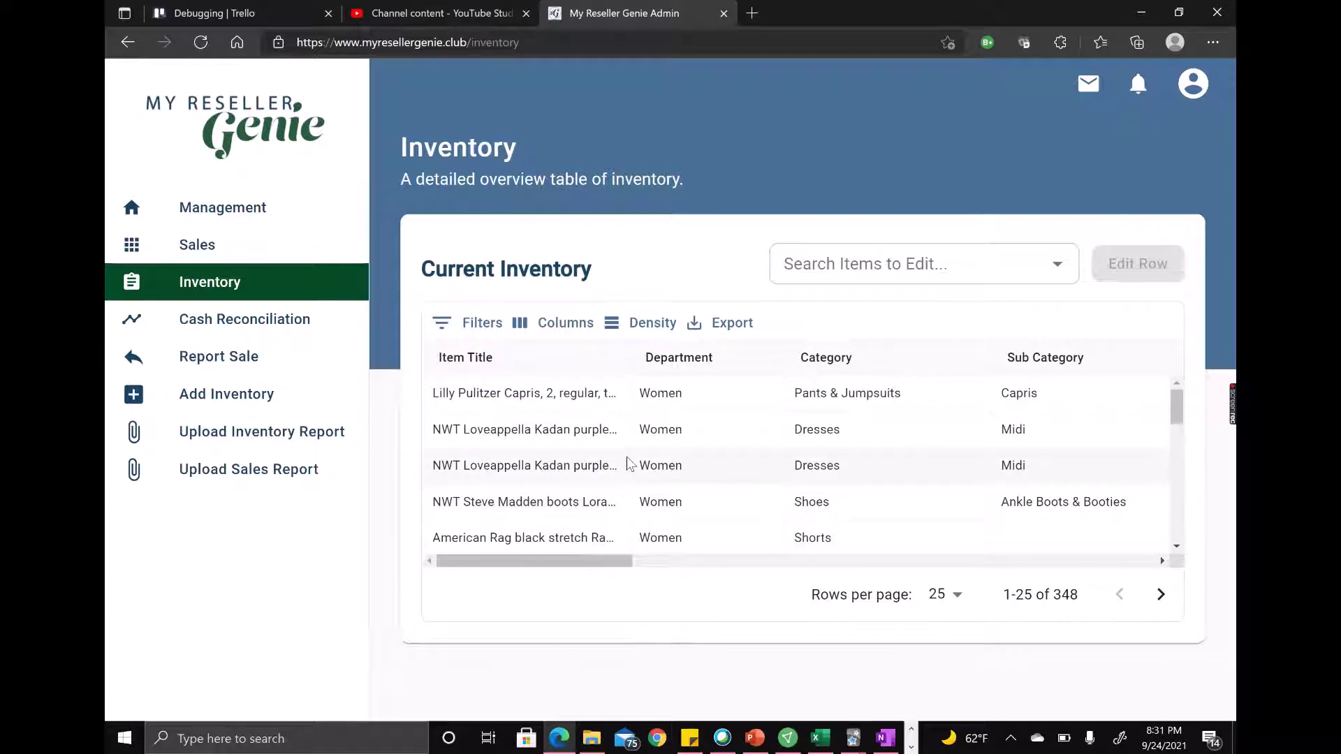
Widen the Item Title column so full item titles are readable
left_click_drag(633, 357, 828, 380)
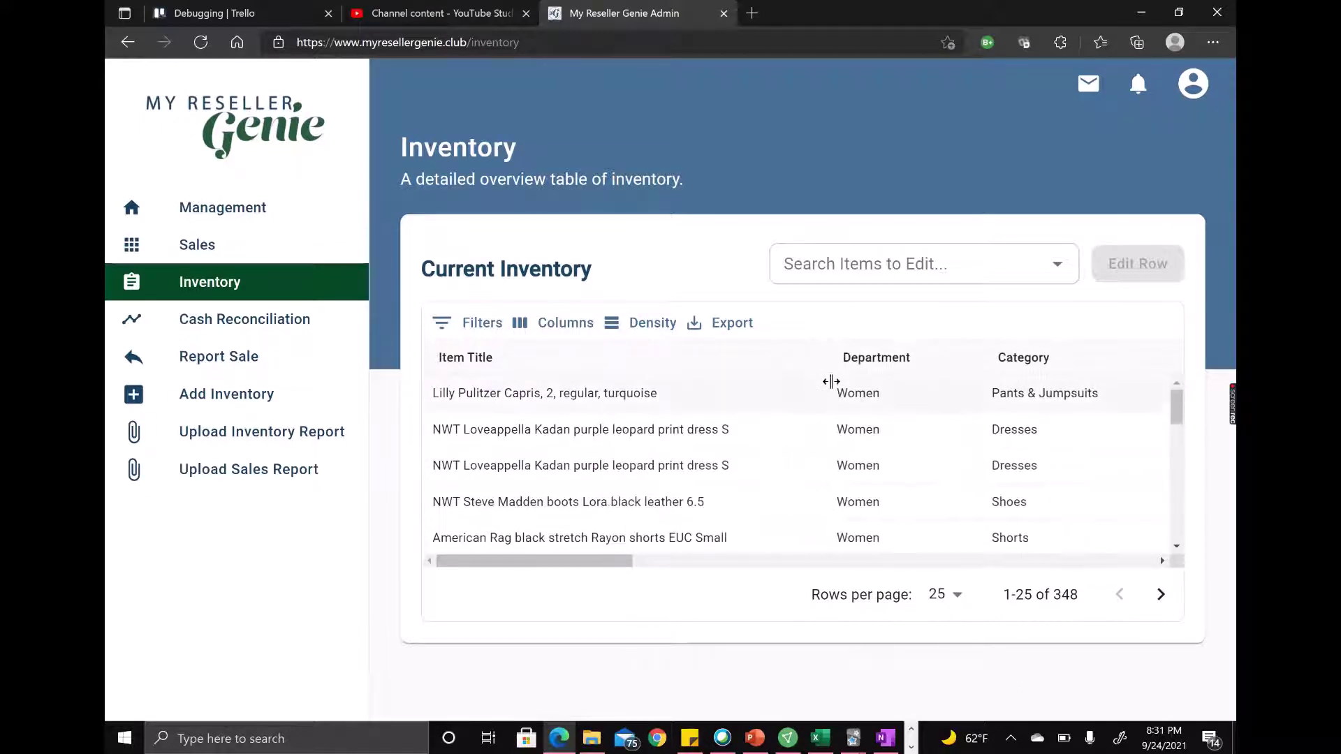
scroll(729, 459, "down", 3)
scroll(729, 460, "down", 1)
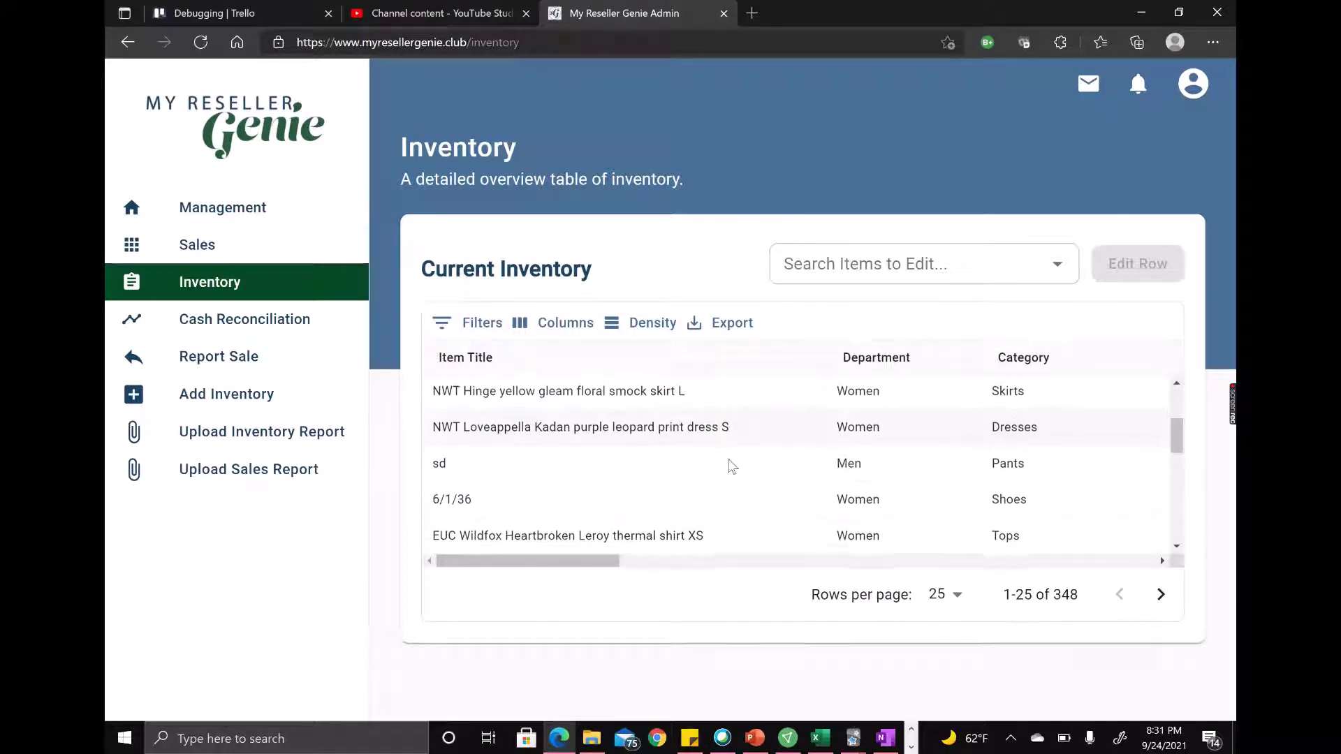
Copy the brand word Loveappella from the leopard print dress's title without saving changes
double_click(509, 428)
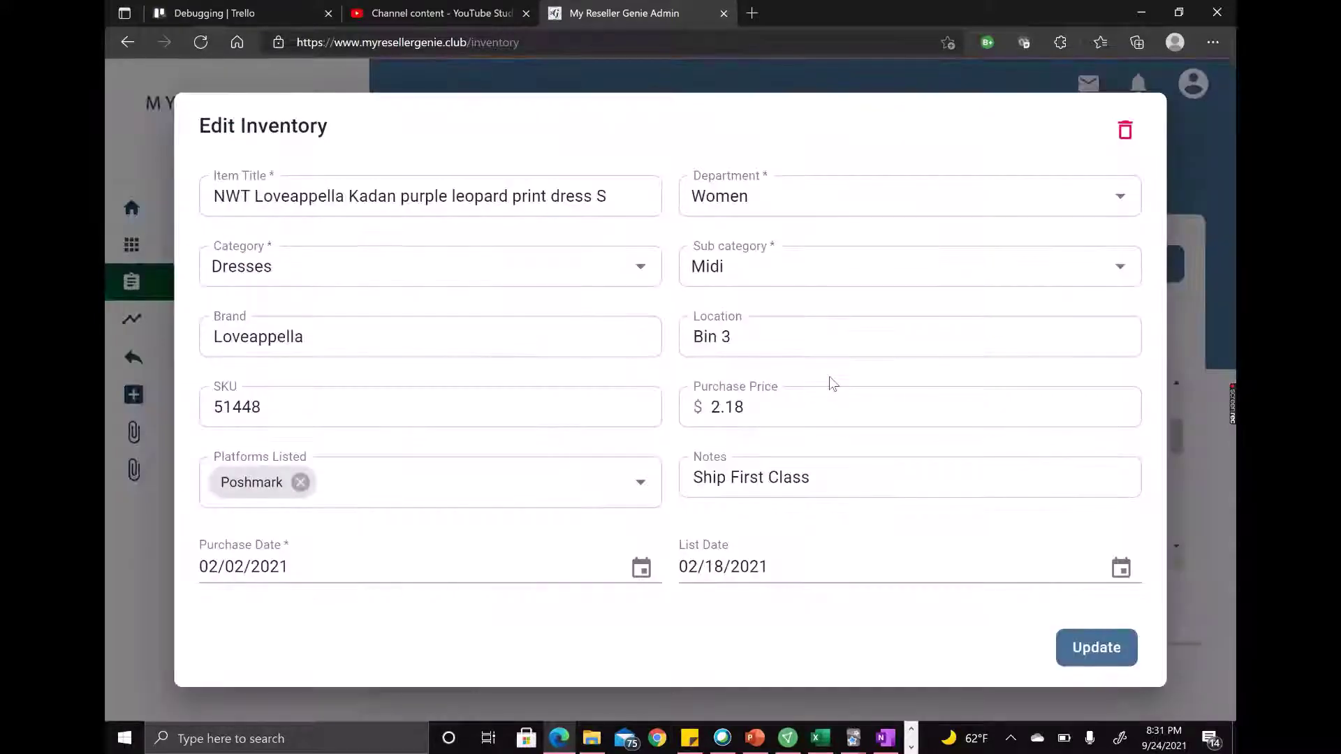
double_click(290, 197)
key("ctrl+c")
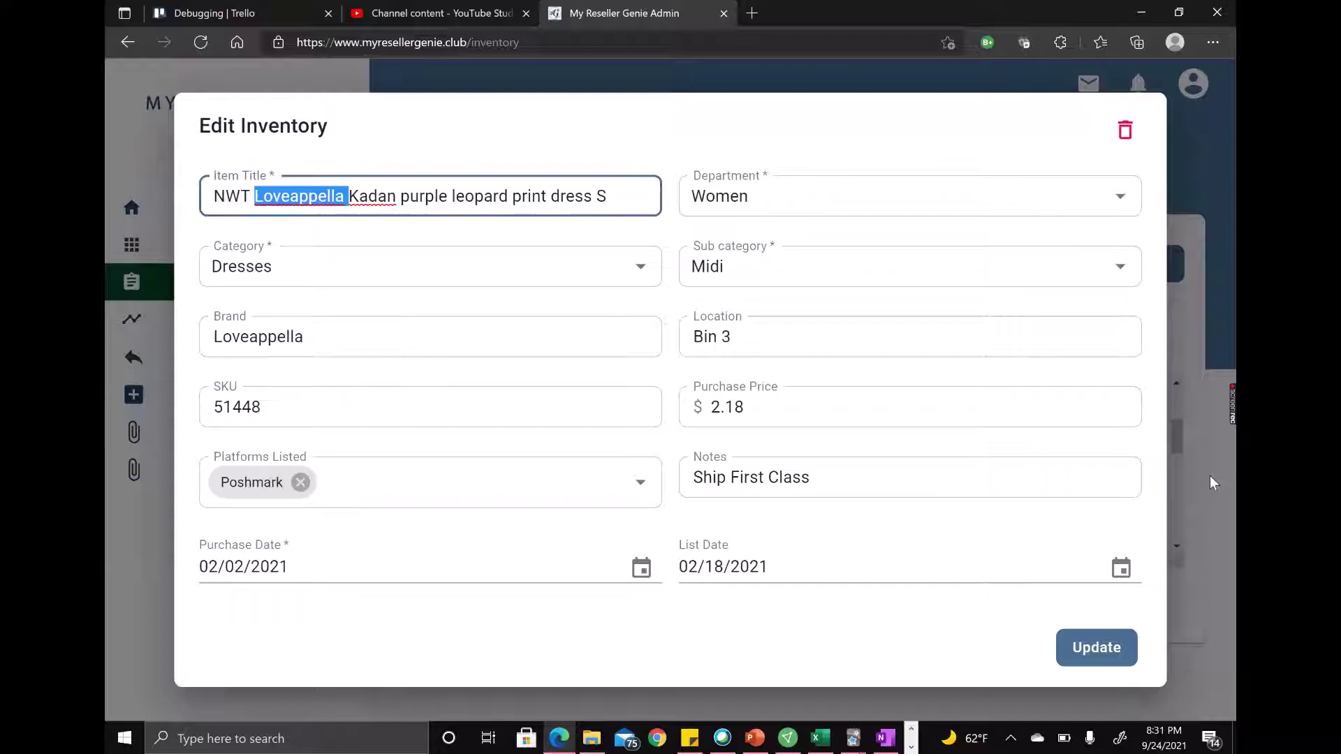
left_click(1210, 481)
Filter Item Title contains 'Loveappella' and review the 24 matching rows
left_click(475, 323)
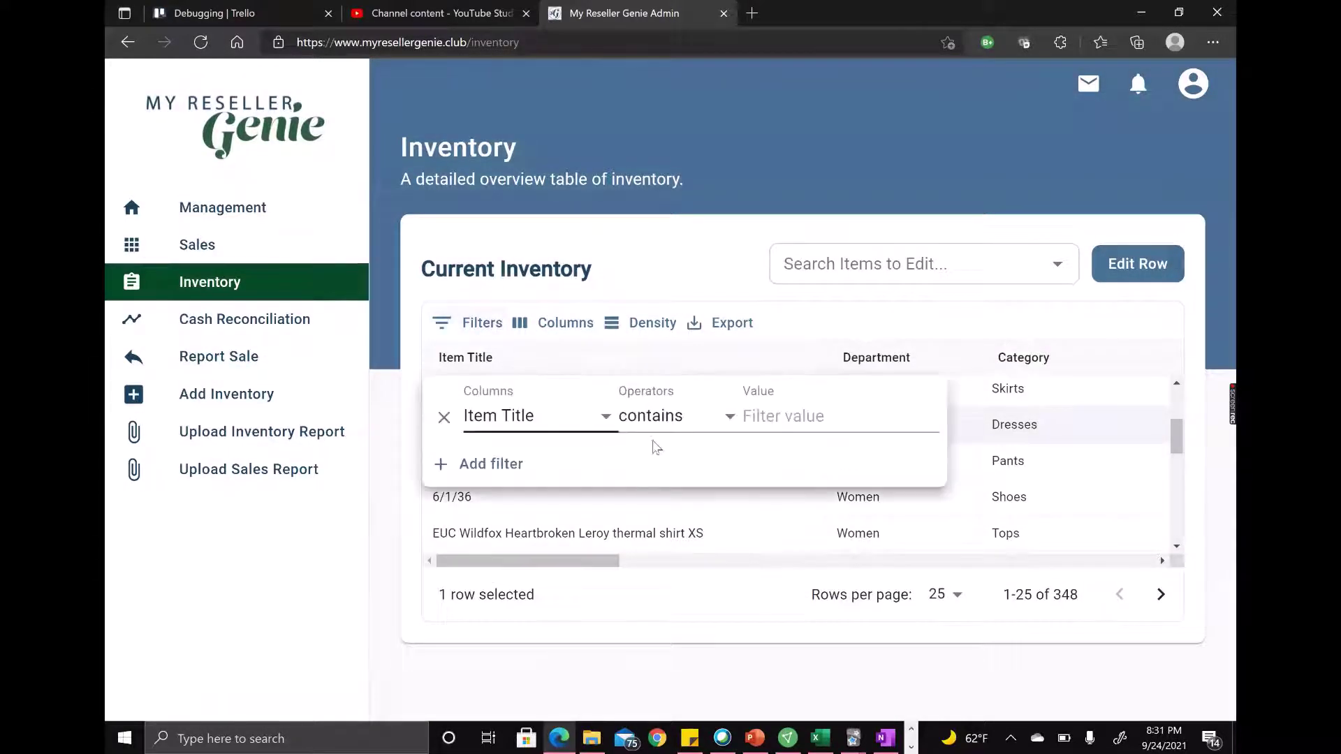
left_click(780, 417)
key("ctrl+v")
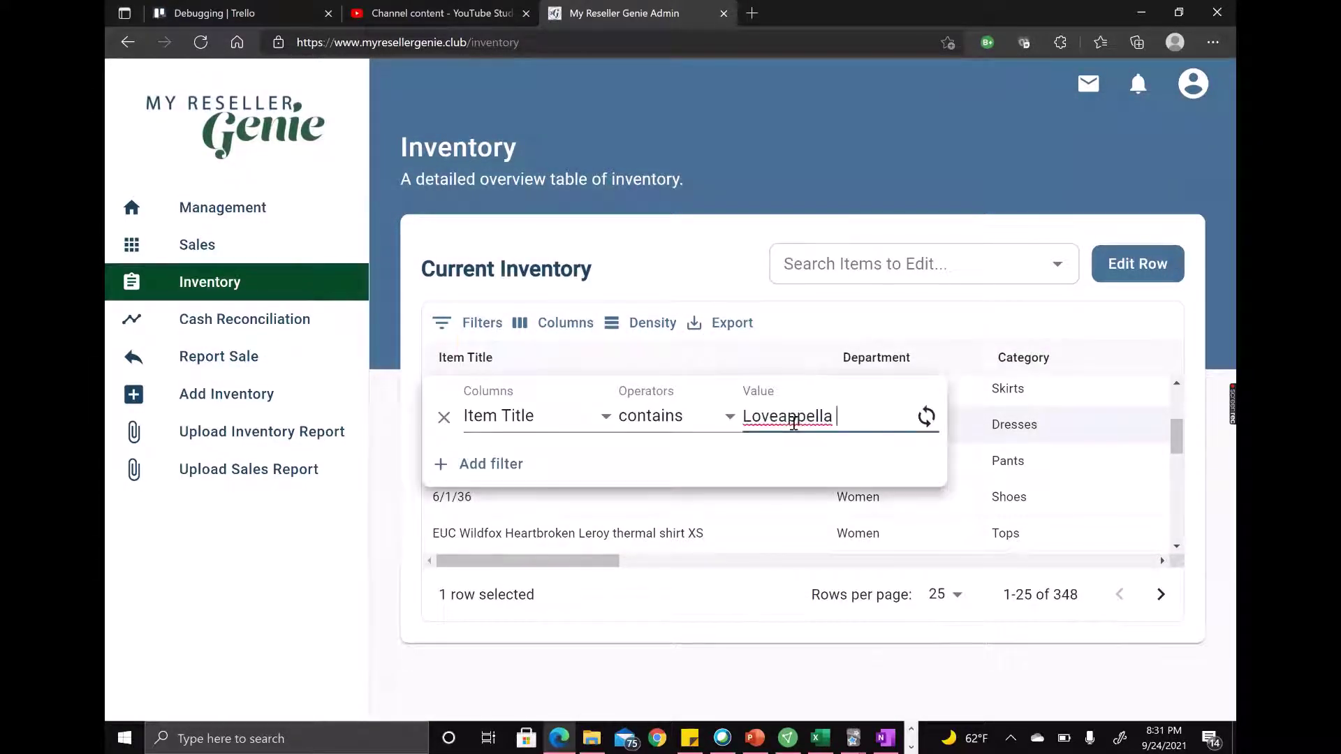
key("BackSpace")
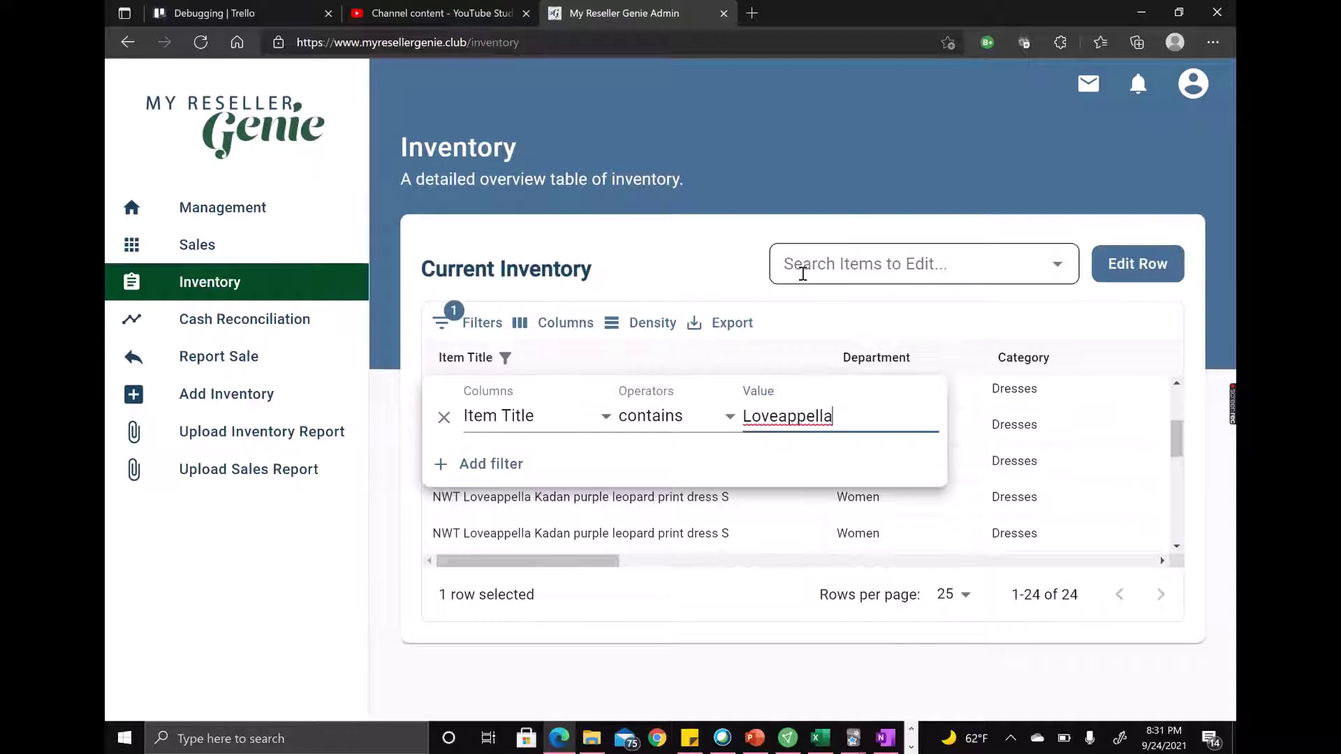
left_click(736, 266)
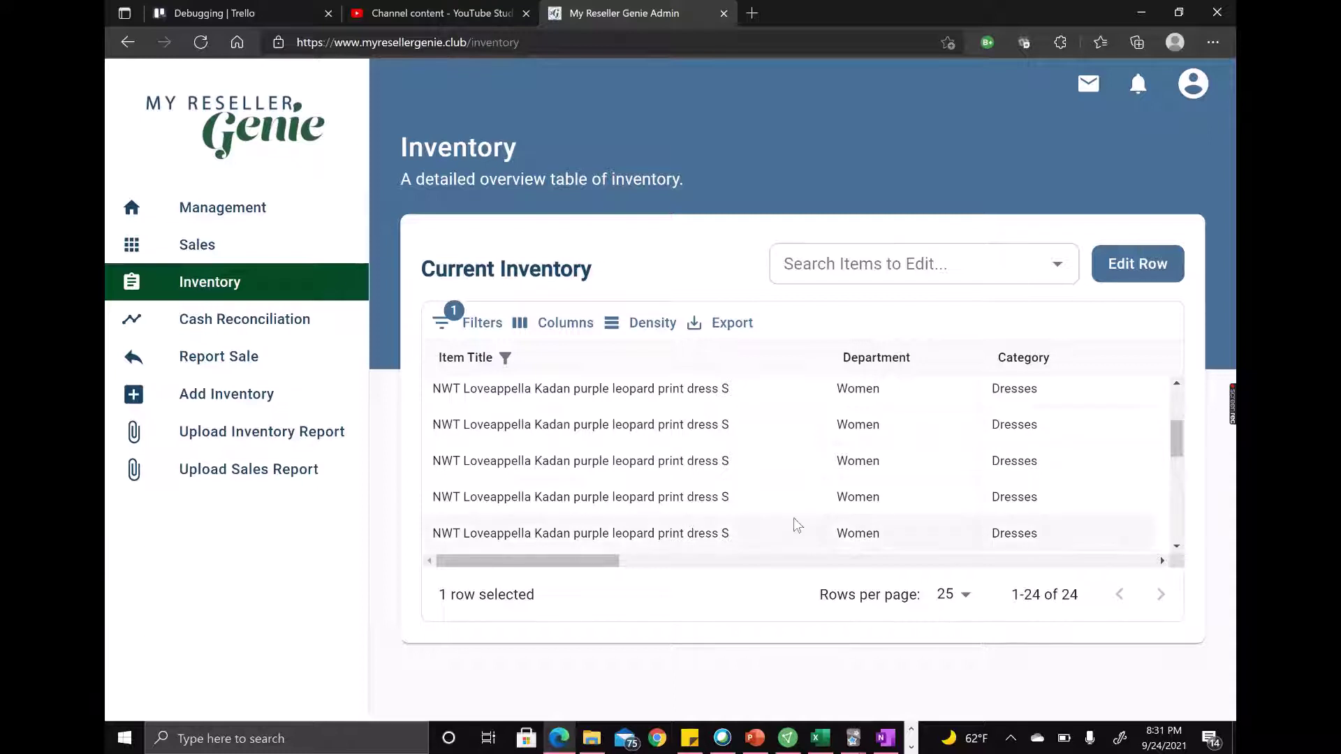
scroll(657, 447, "down", 5)
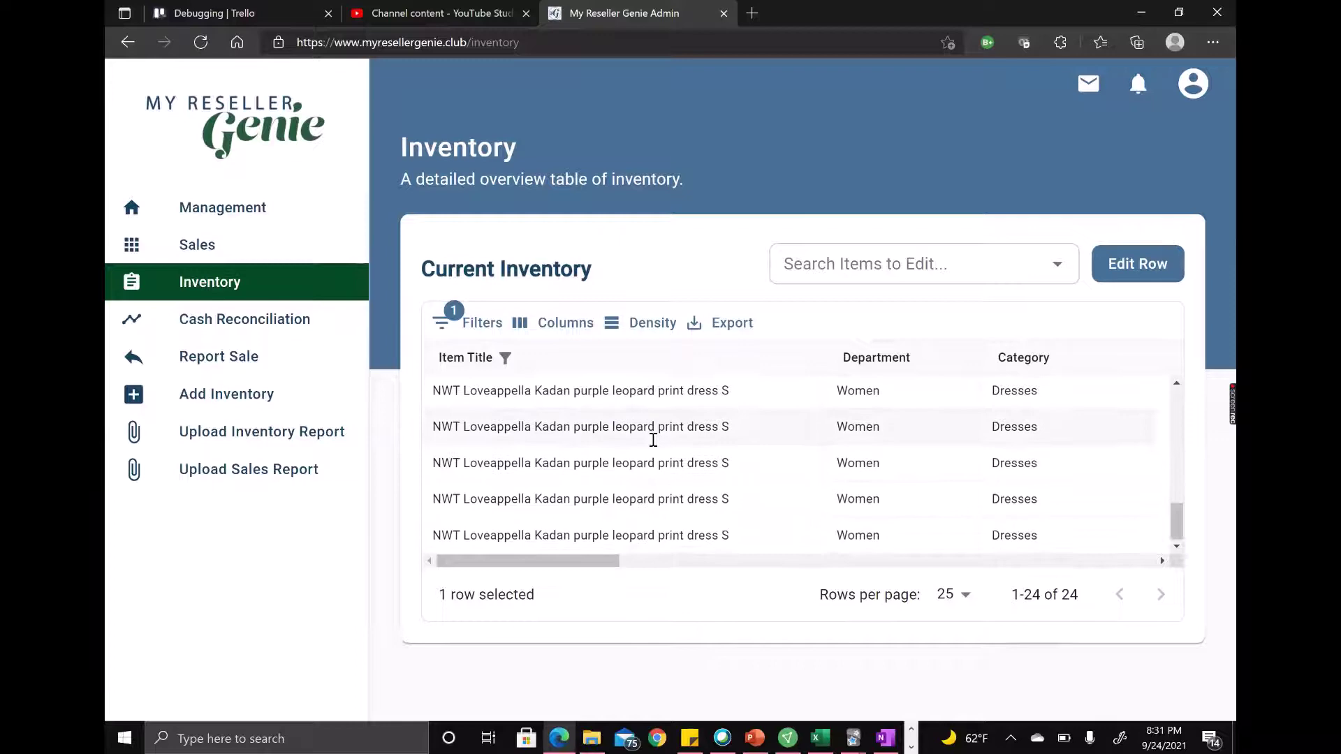
scroll(655, 443, "up", 5)
scroll(652, 440, "down", 1)
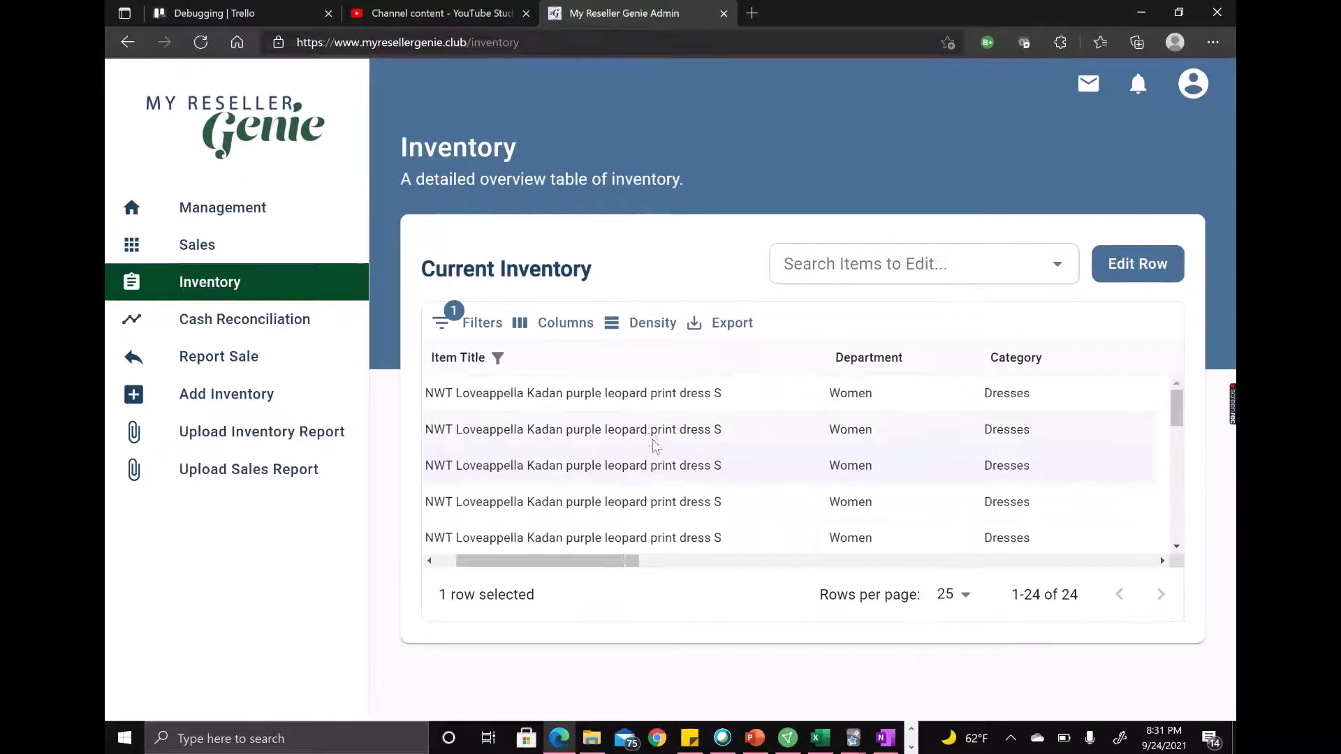
scroll(652, 443, "right", 3)
scroll(653, 443, "left", 3)
left_click(449, 328)
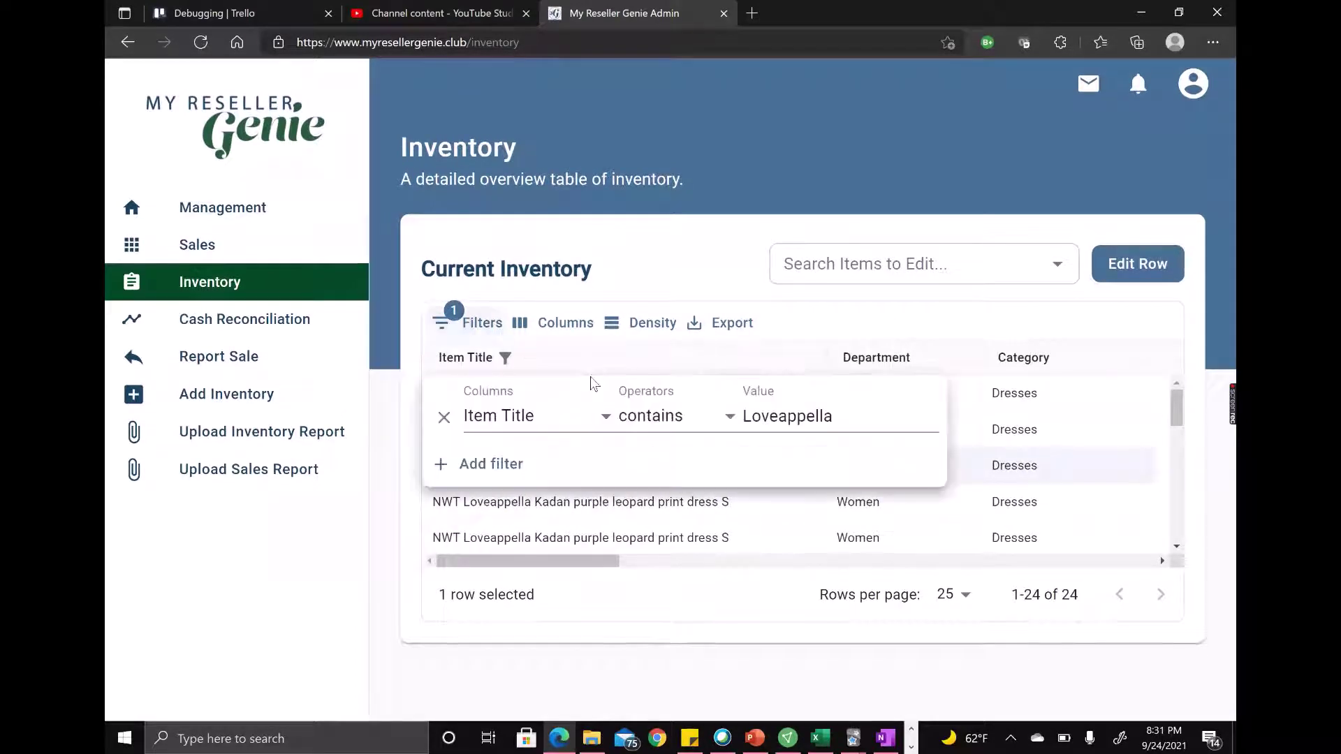
Add a second Item Title contains 'Black' filter, combining both filters with And
left_click(499, 465)
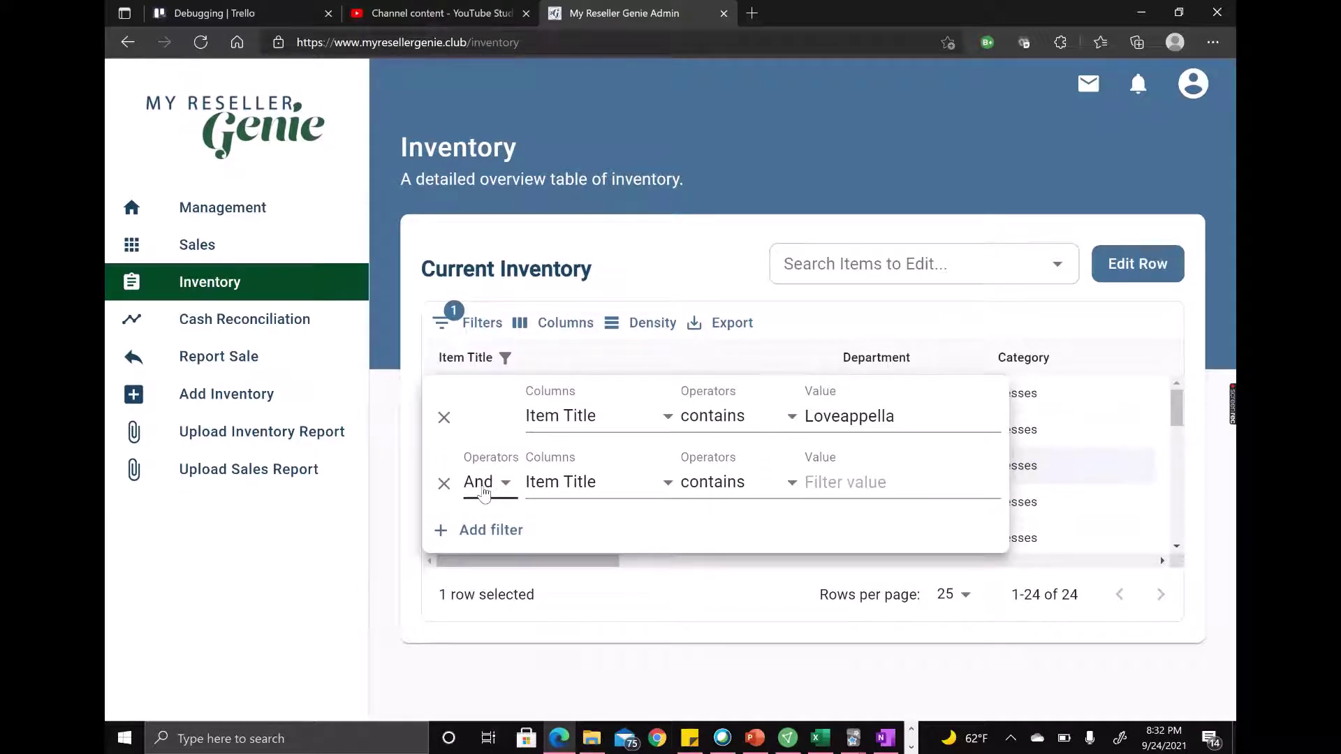
left_click(484, 490)
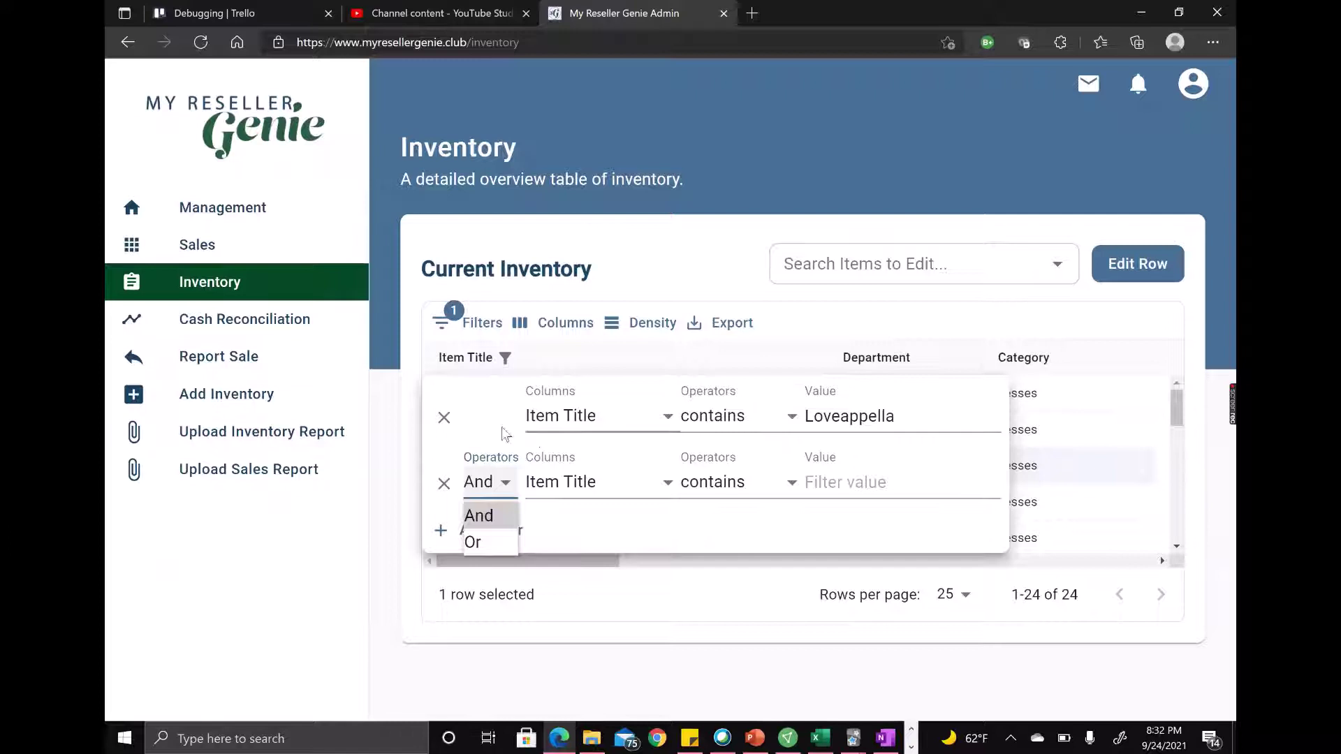
left_click(491, 542)
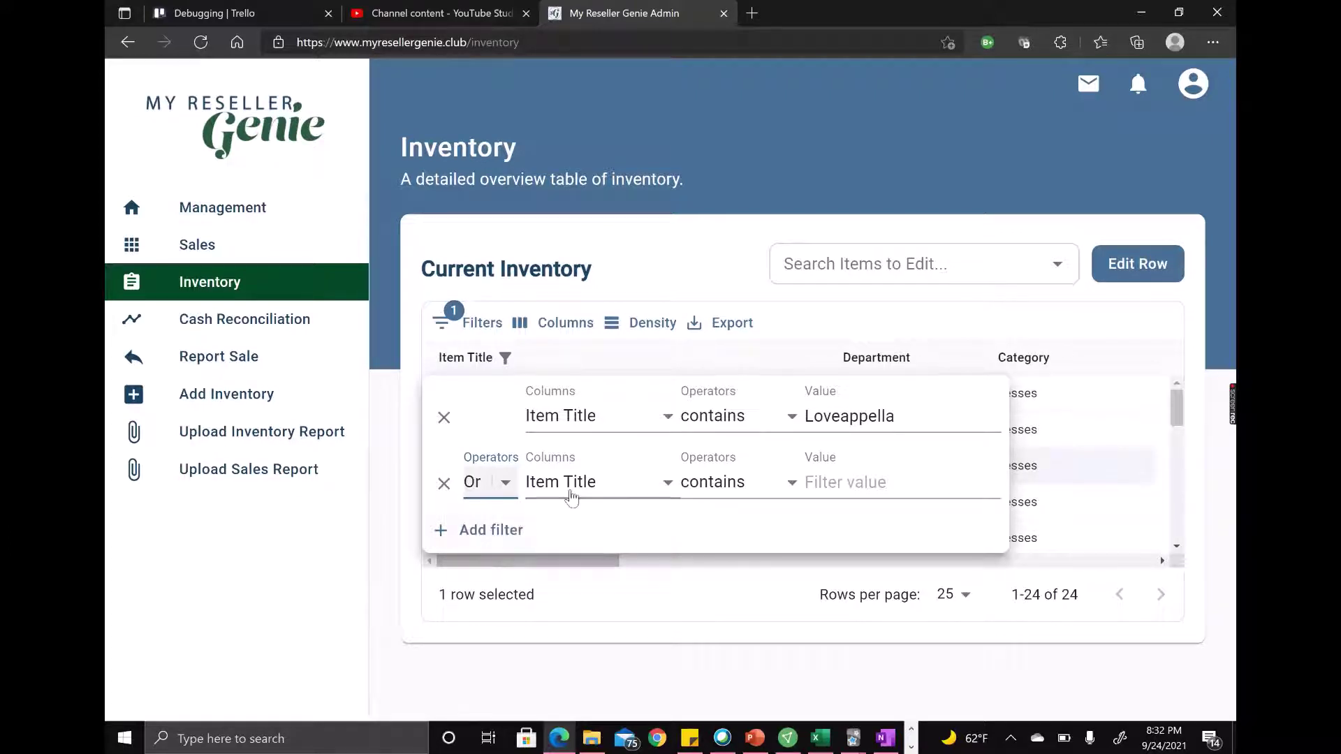
left_click(623, 489)
left_click(619, 485)
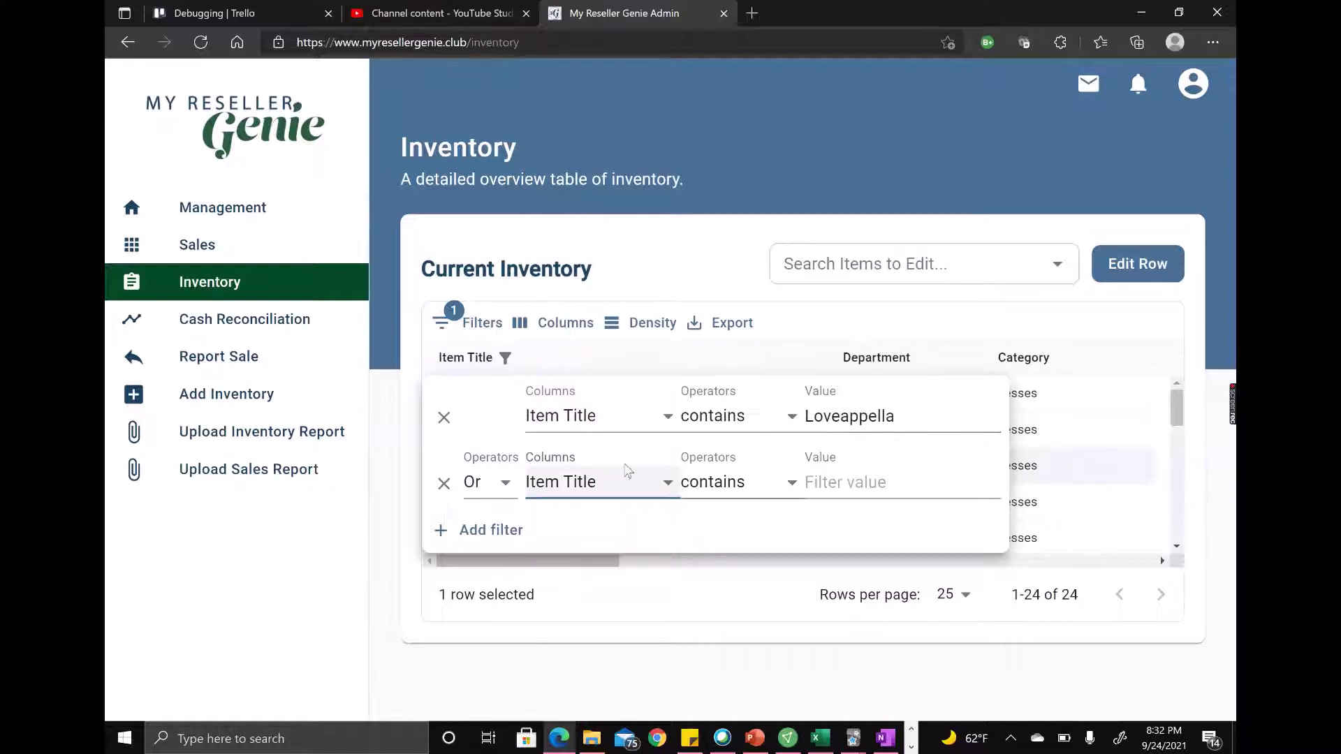
left_click(862, 479)
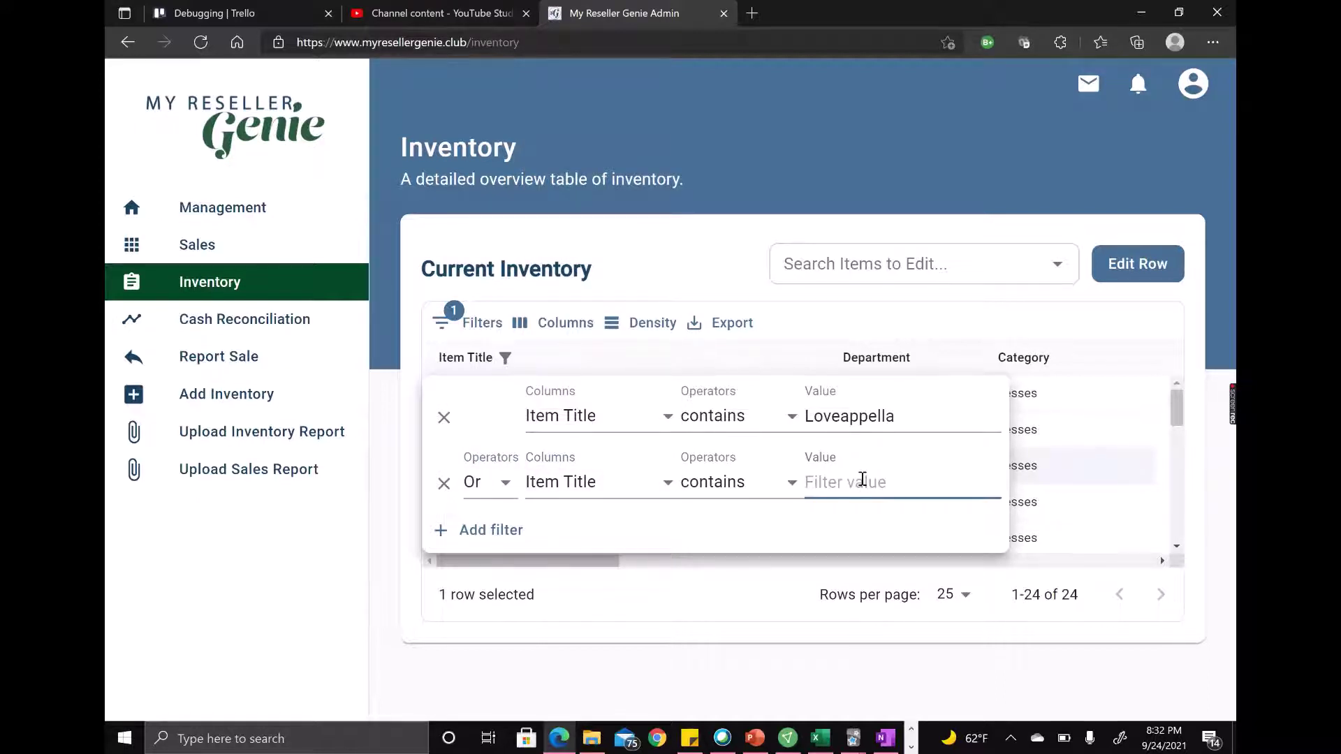
type("Black")
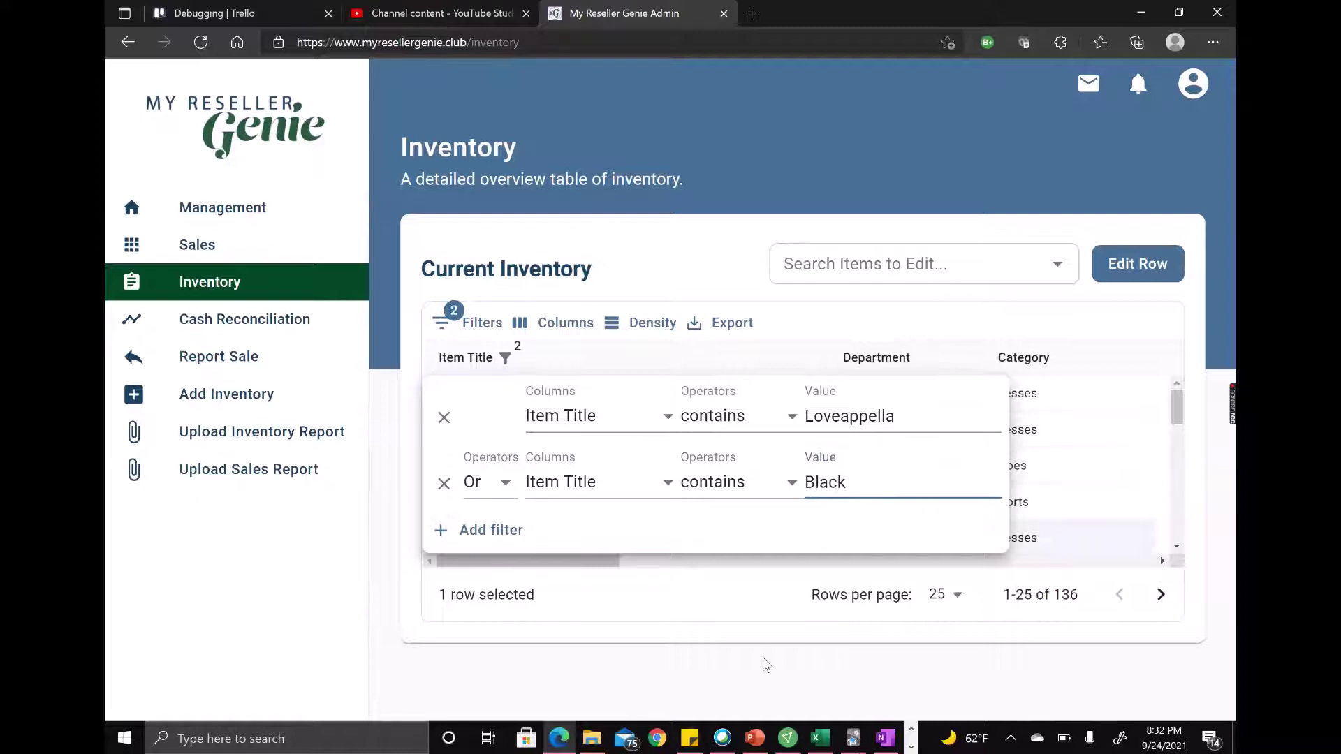
left_click(726, 605)
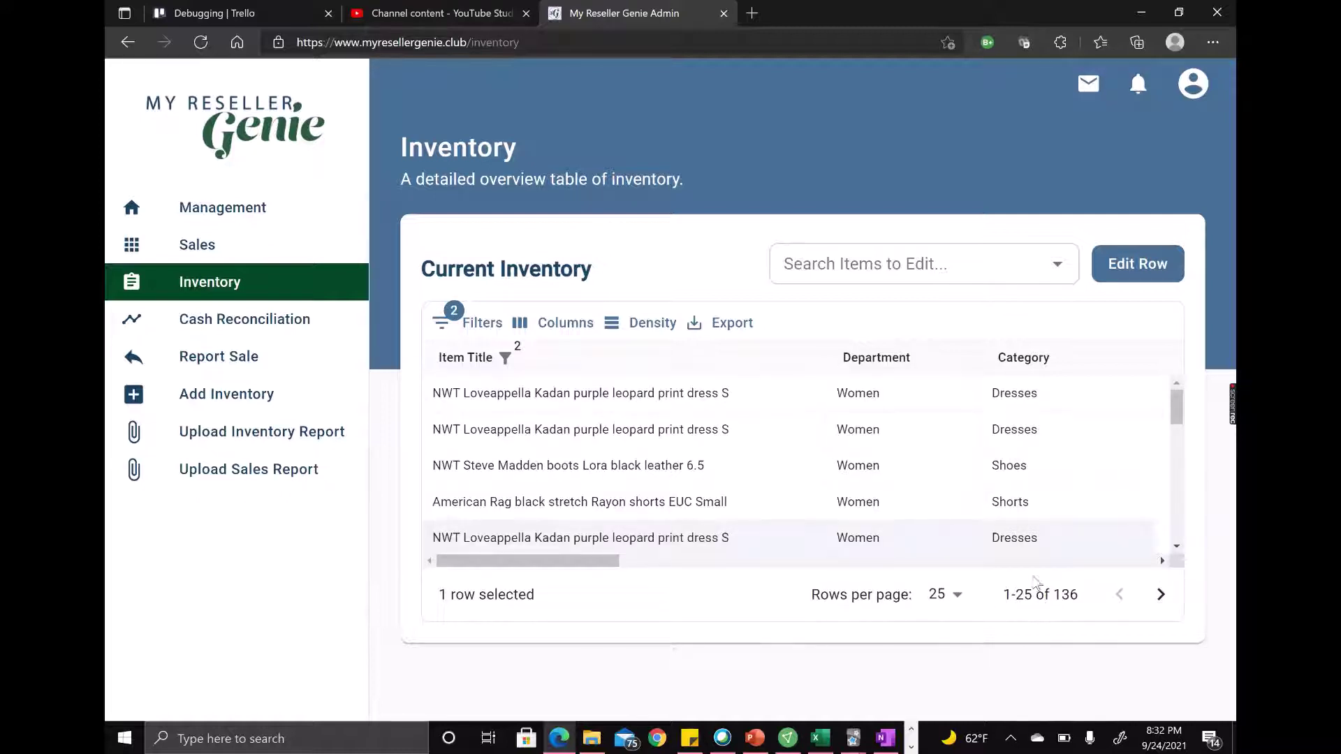
left_click(450, 323)
left_click(488, 482)
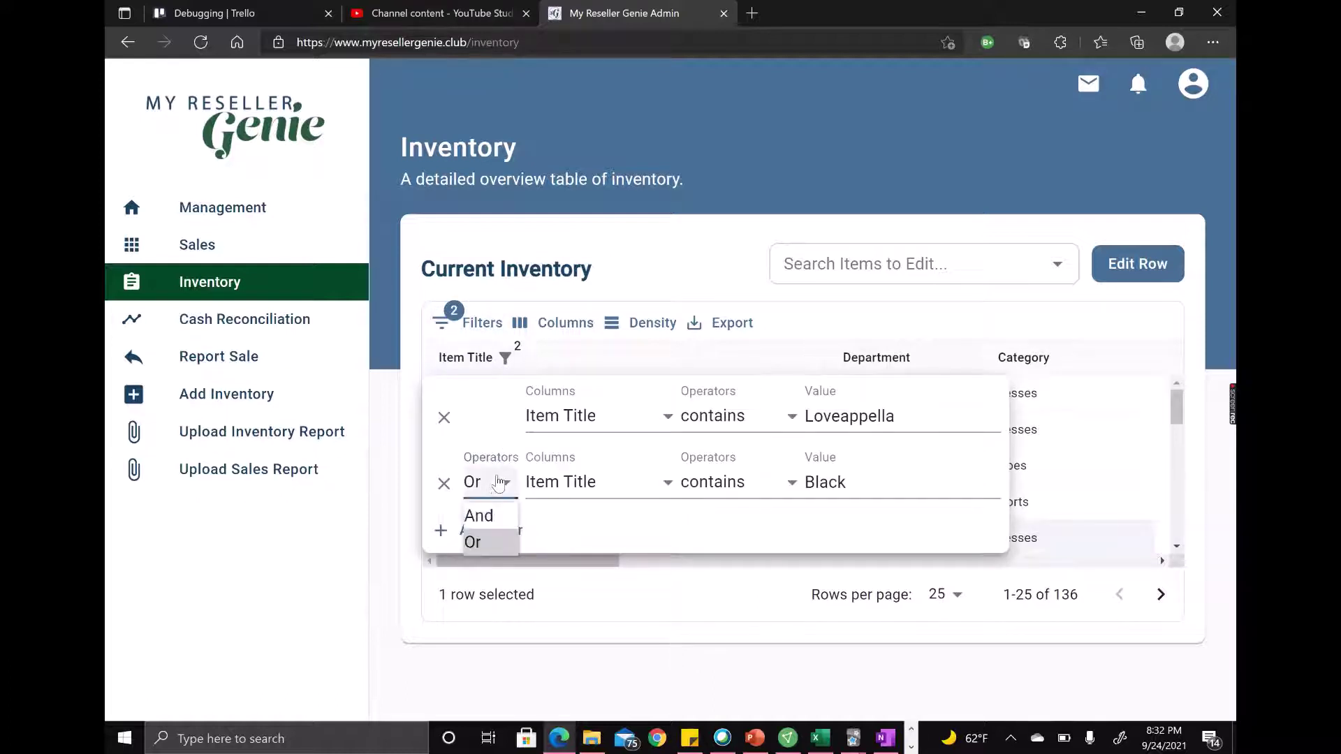
left_click(492, 512)
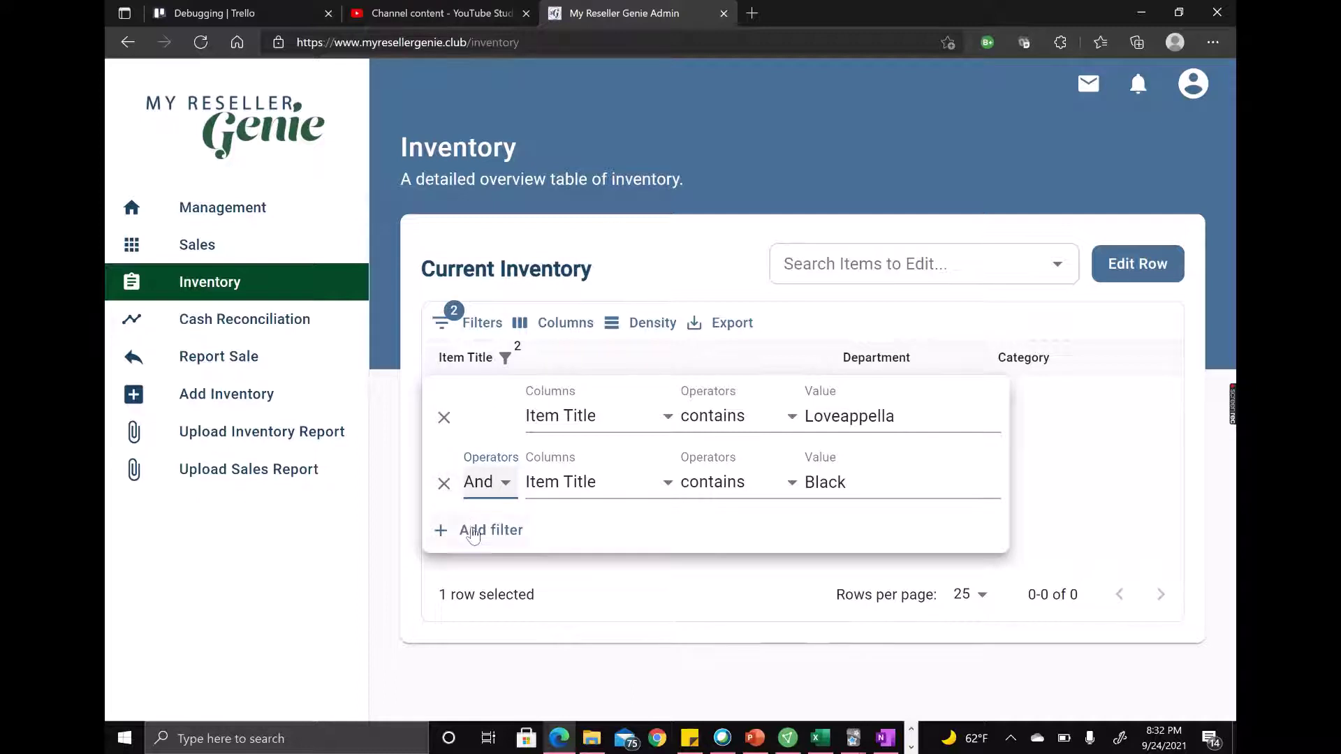
Delete the Black filter row and clear the Loveappella value, restoring all 348 items
left_click(445, 487)
left_click(445, 485)
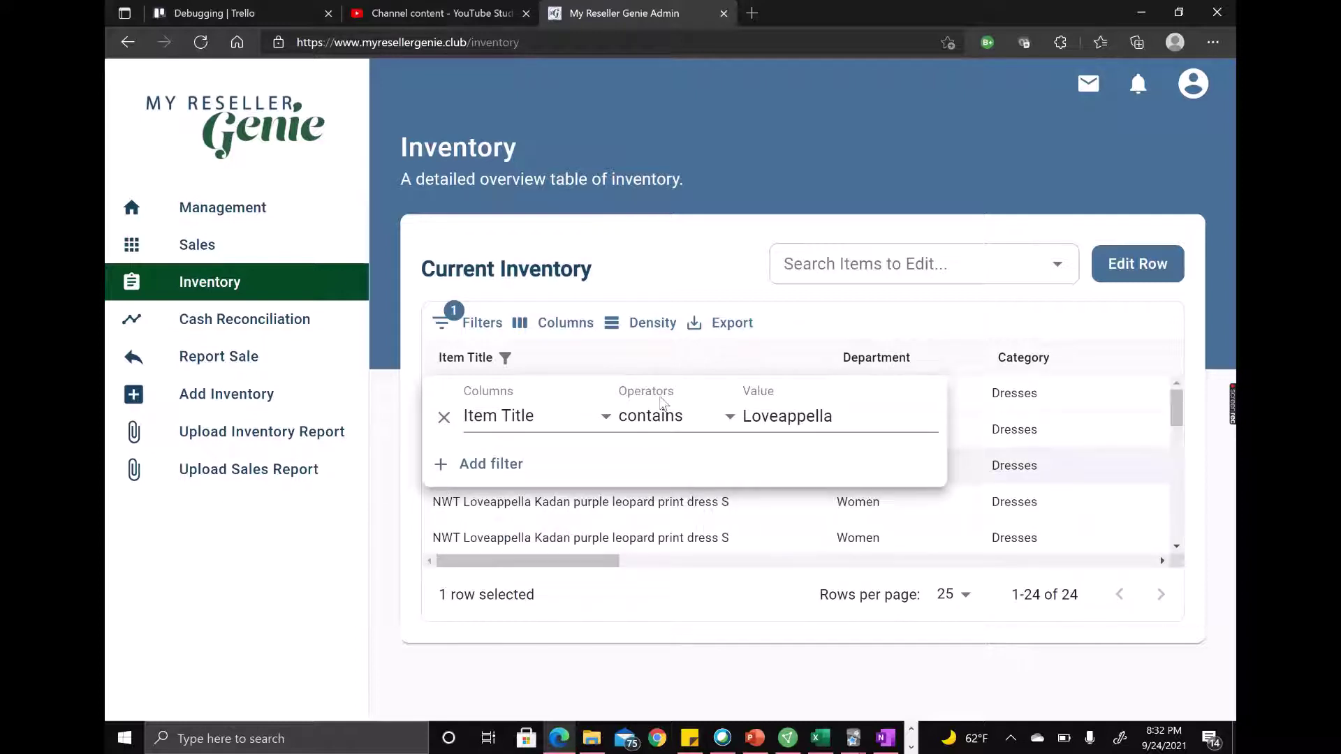
double_click(778, 417)
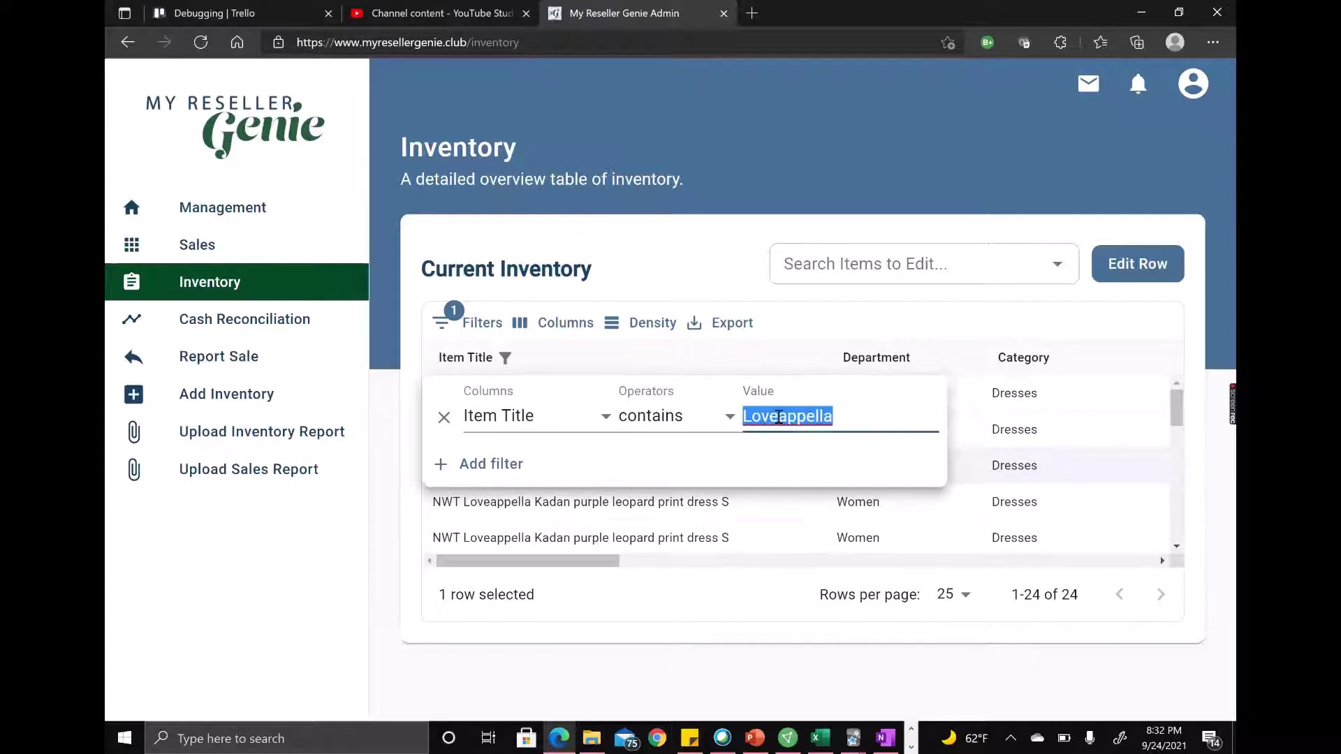
key("BackSpace")
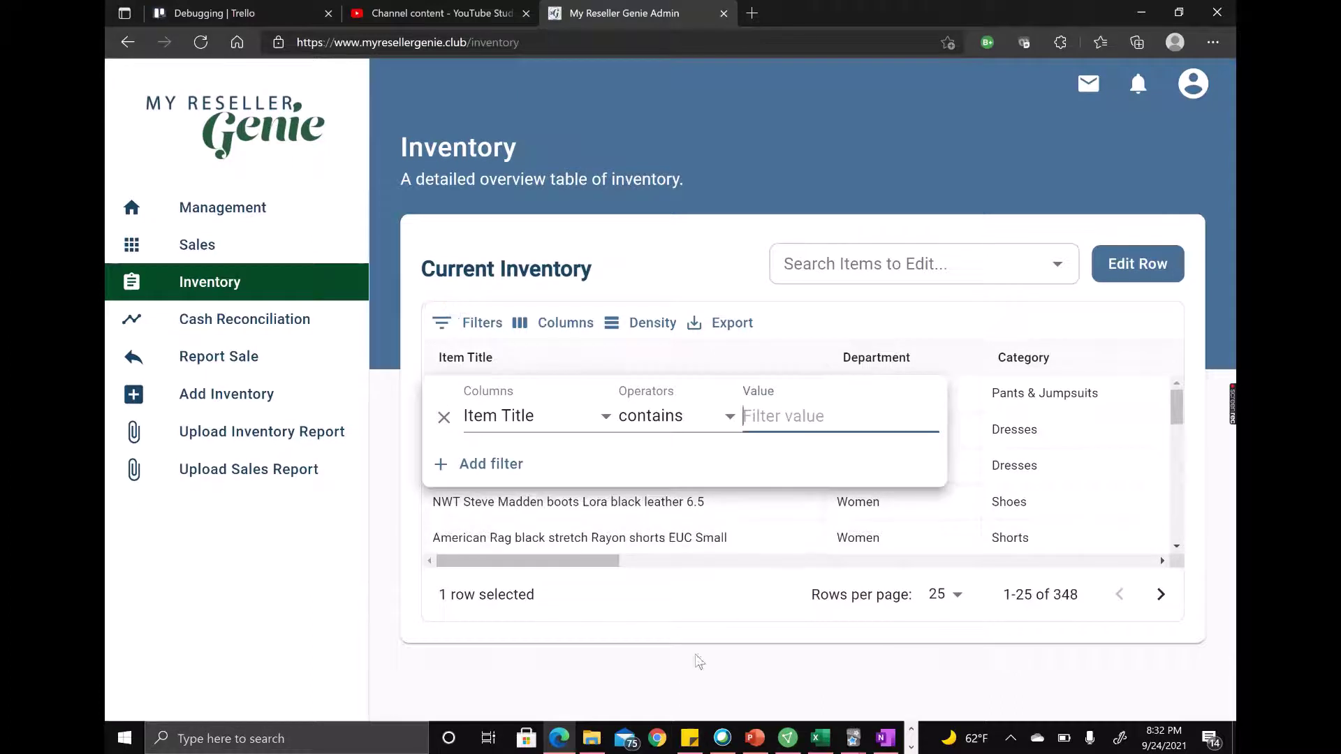
left_click(676, 643)
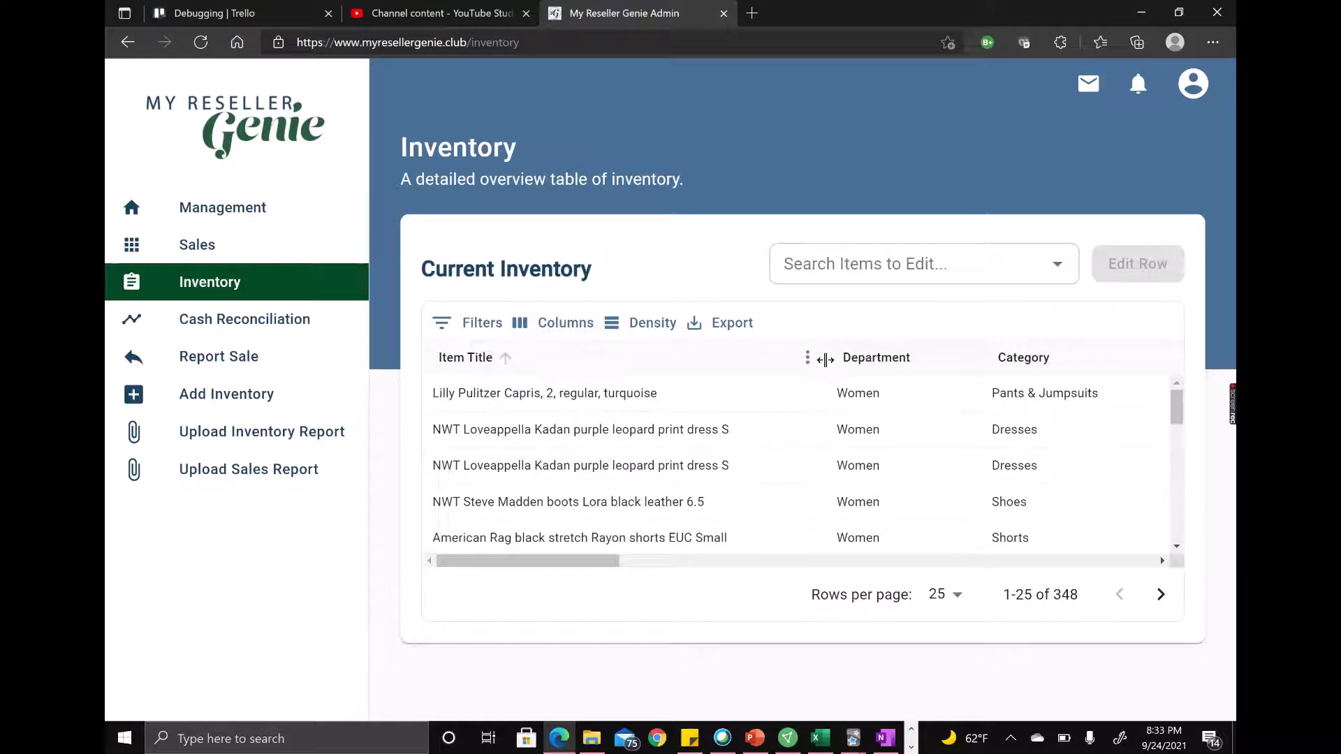
Narrow the Item Title and Category columns
left_click_drag(817, 357, 895, 442)
scroll(895, 442, "right", 2)
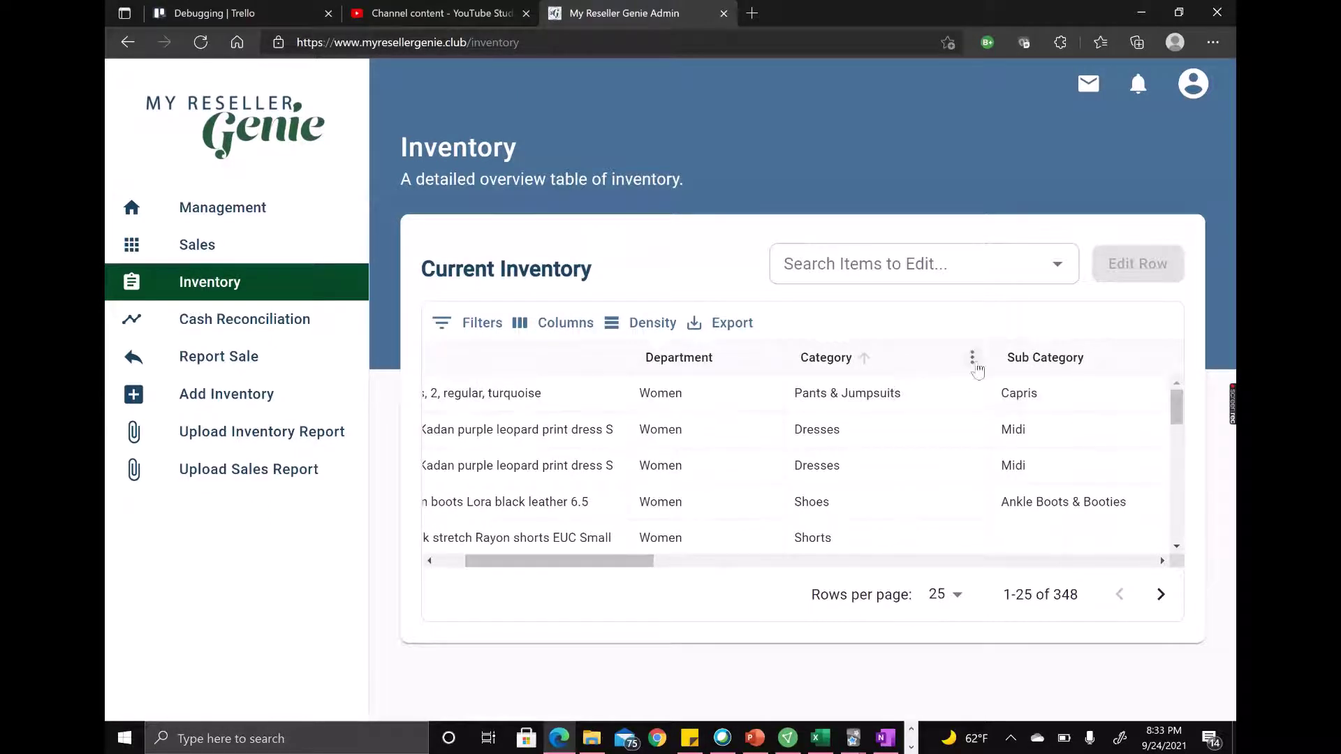
left_click_drag(990, 356, 920, 359)
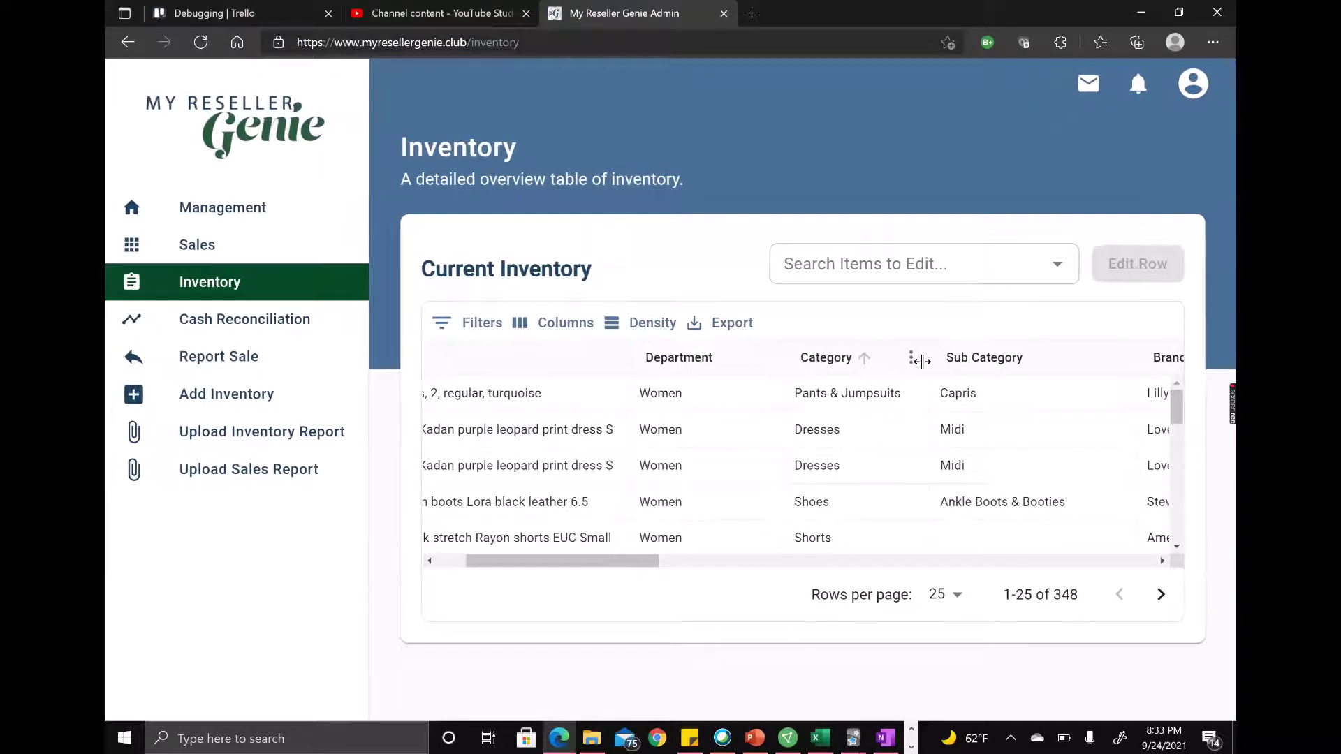
scroll(927, 432, "right", 5)
scroll(928, 433, "left", 5)
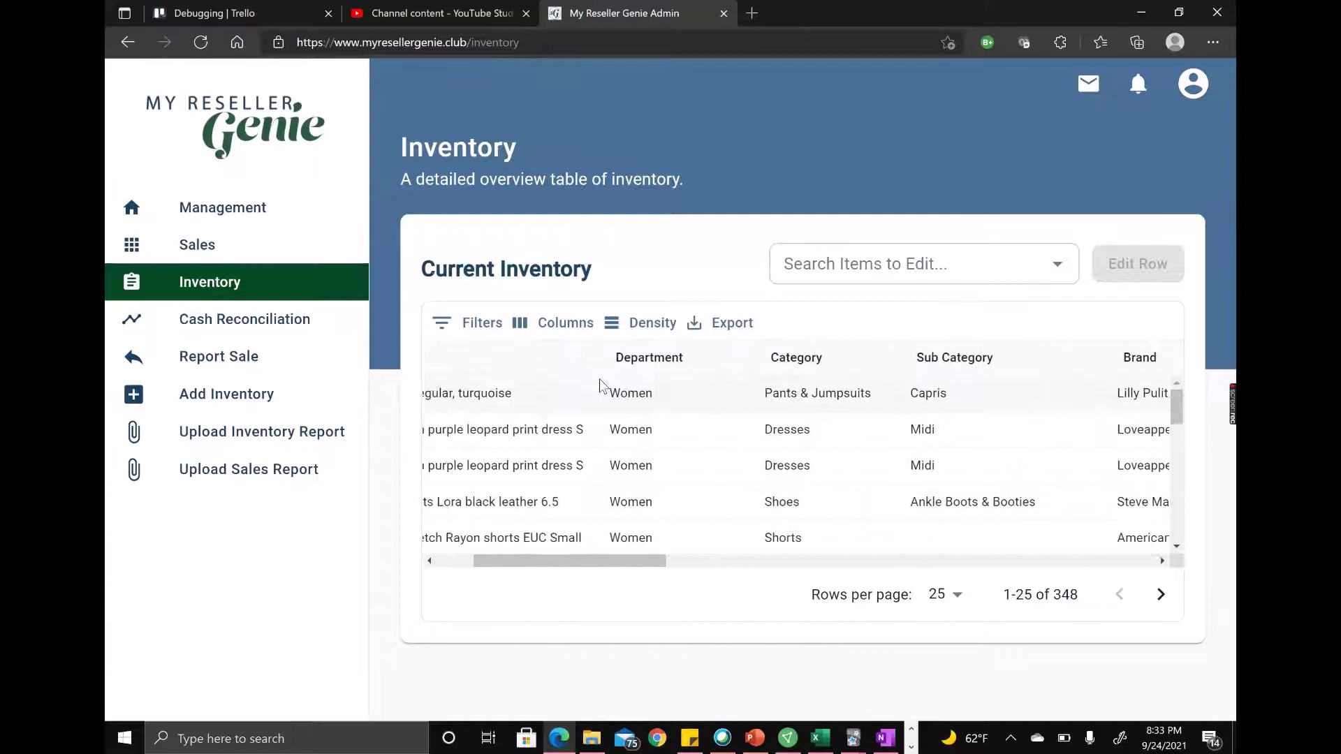
Hide the Department, Category, Sub Category, Brand, SKU, Purchase Date and List Date columns
left_click(578, 321)
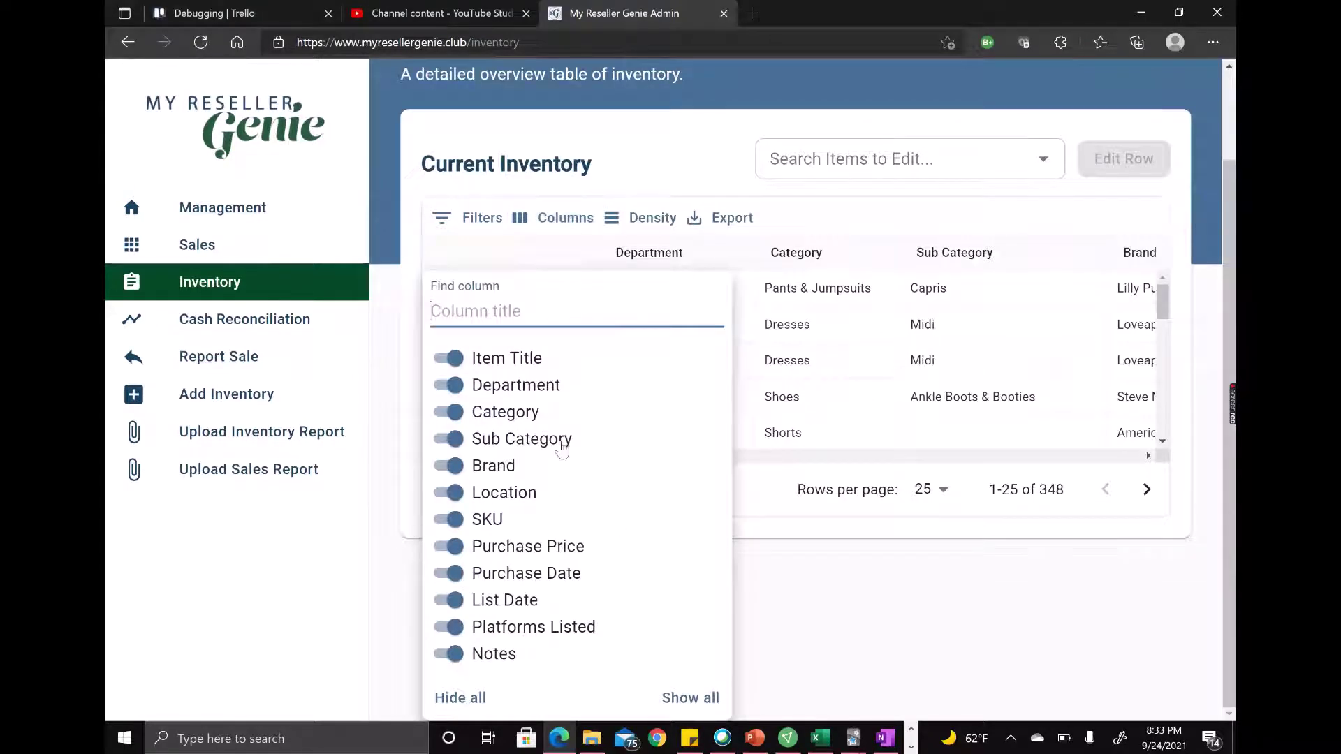
left_click(454, 386)
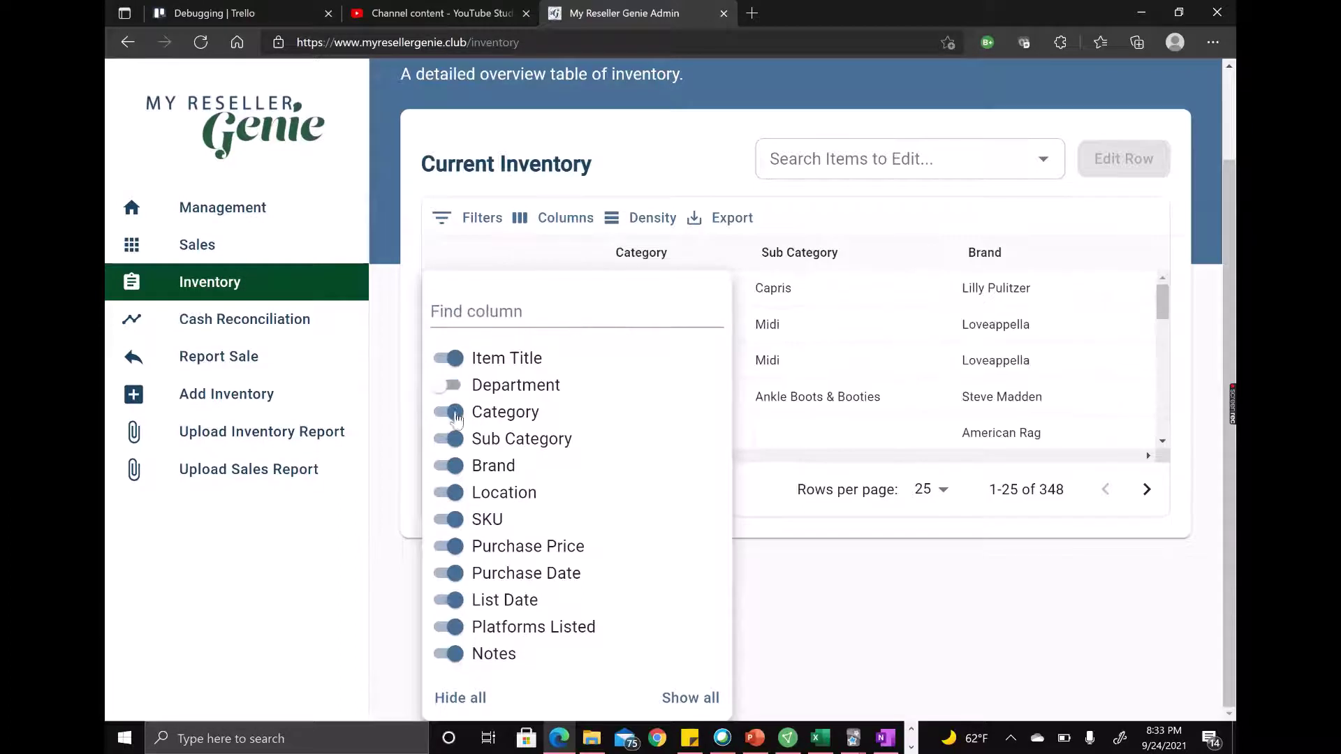
left_click(453, 412)
left_click(454, 439)
left_click(453, 465)
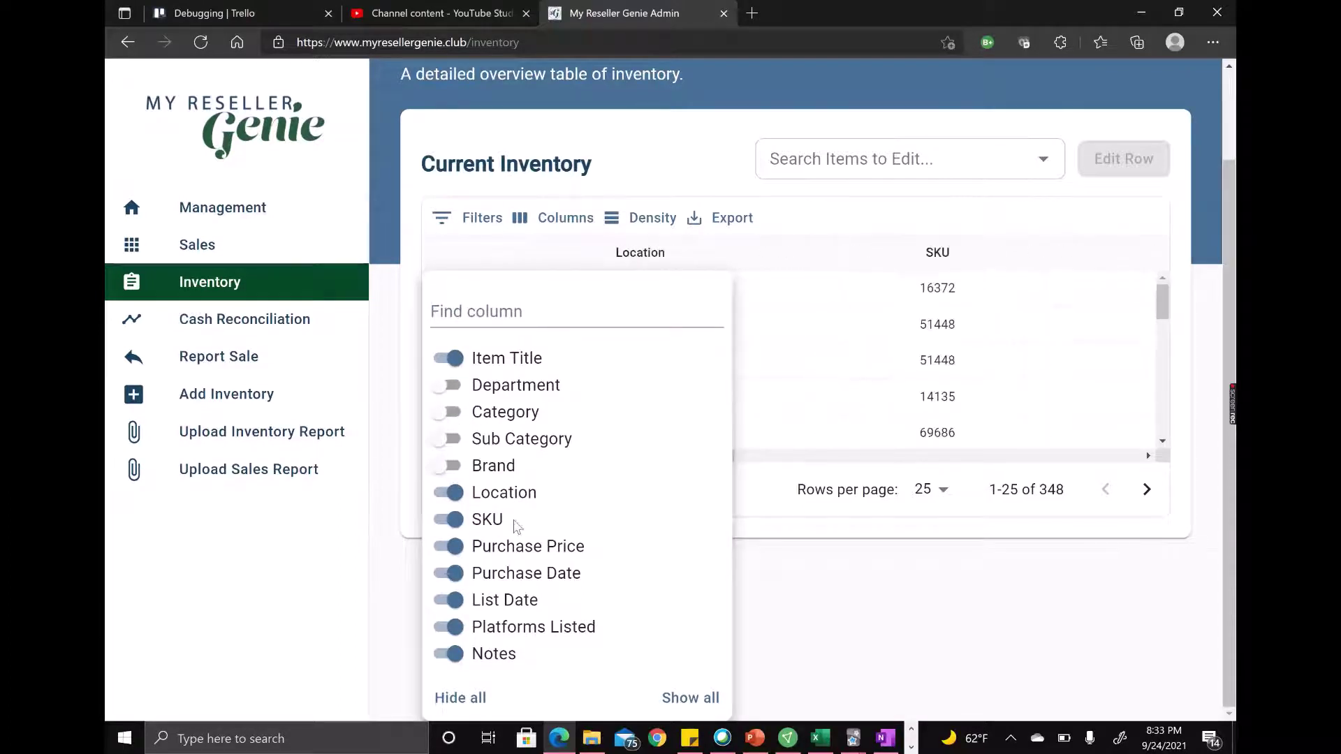
left_click(452, 520)
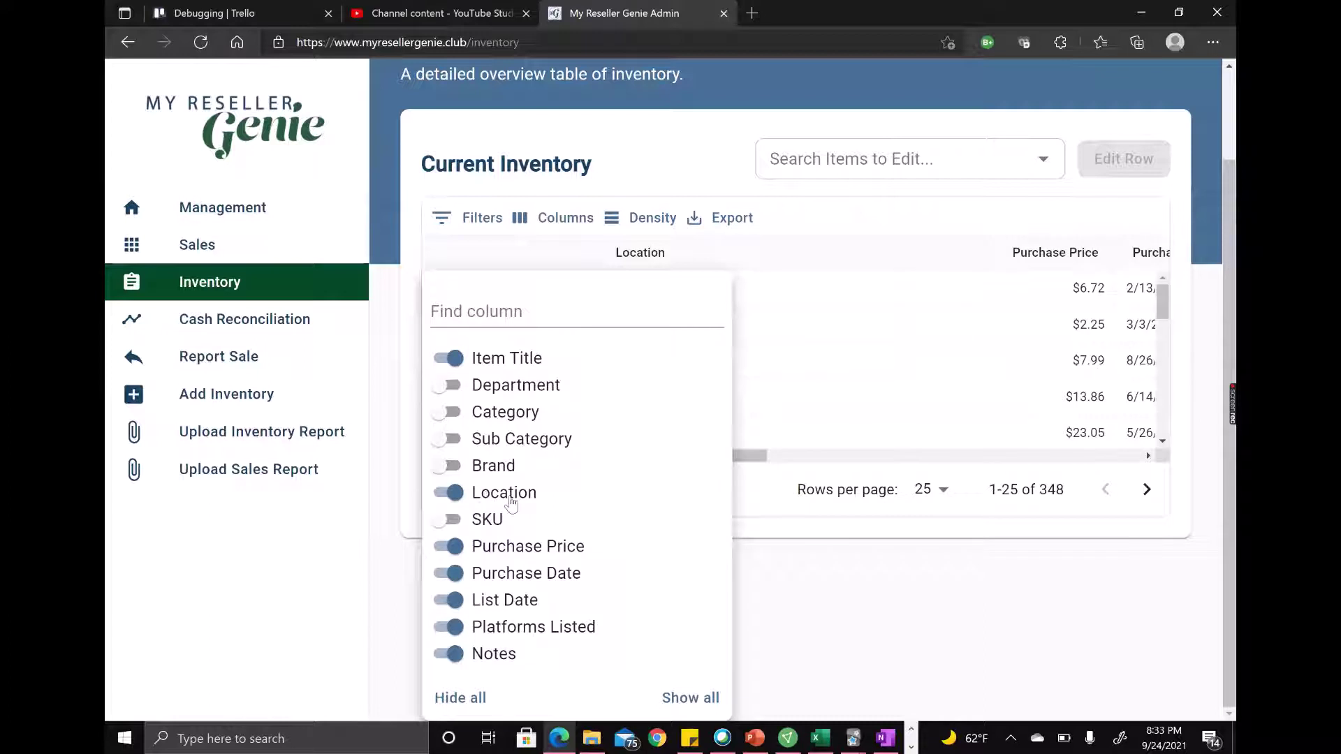
left_click(456, 577)
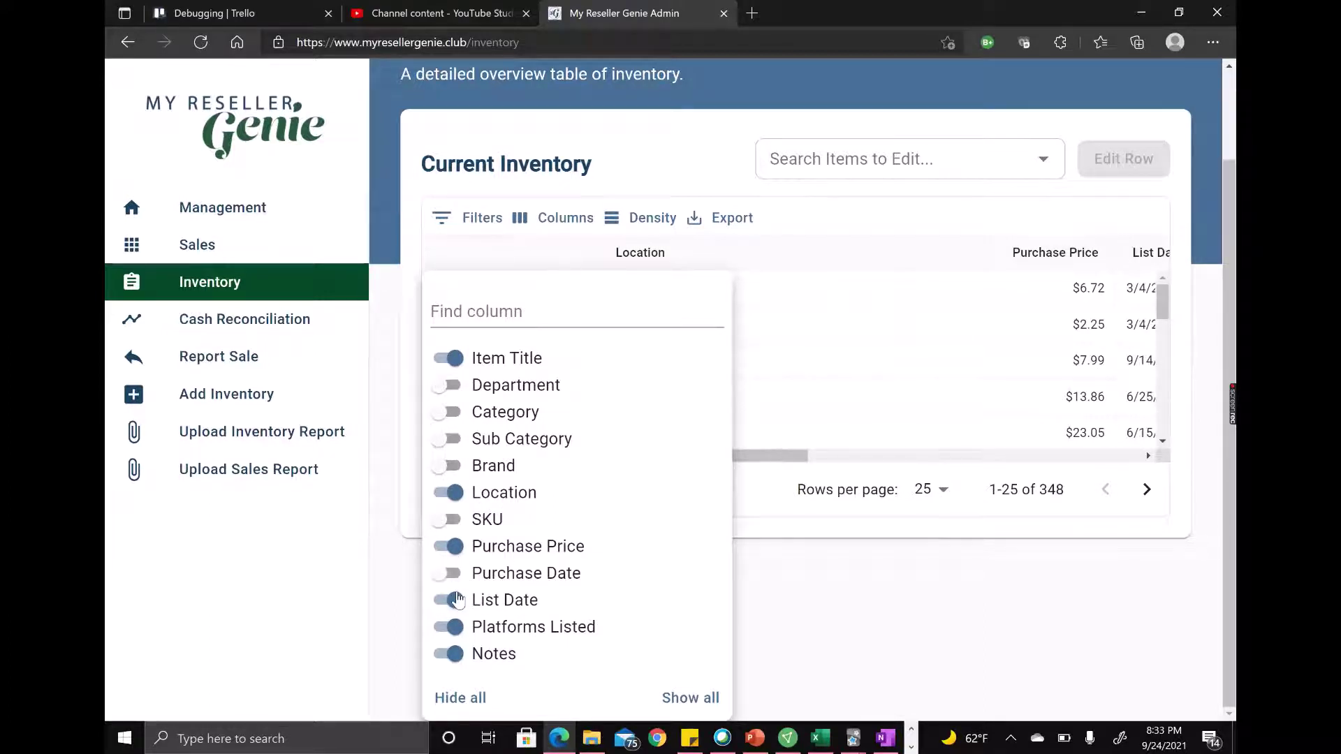
left_click(455, 600)
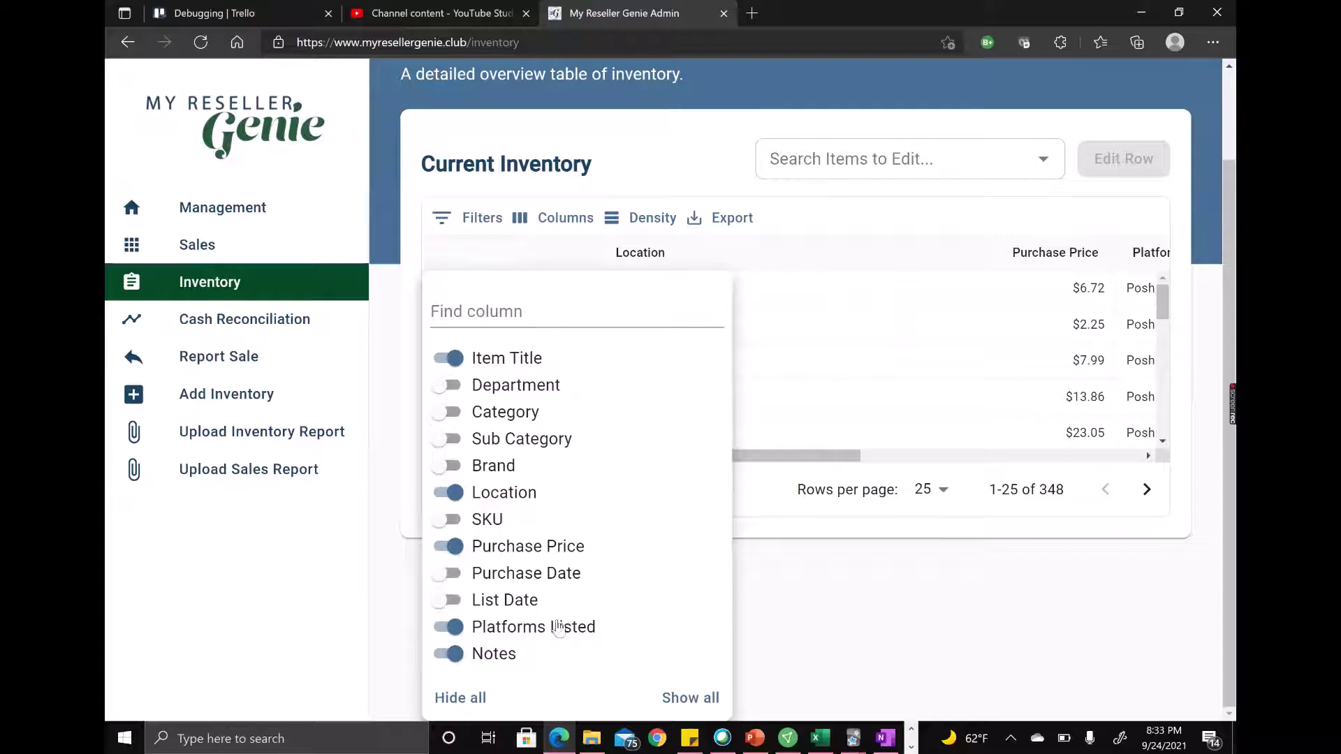
Narrow the Location, Purchase Price, Platforms Listed and Item Title columns so Notes fits
left_click(806, 607)
left_click_drag(906, 364, 772, 356)
left_click_drag(945, 353, 814, 359)
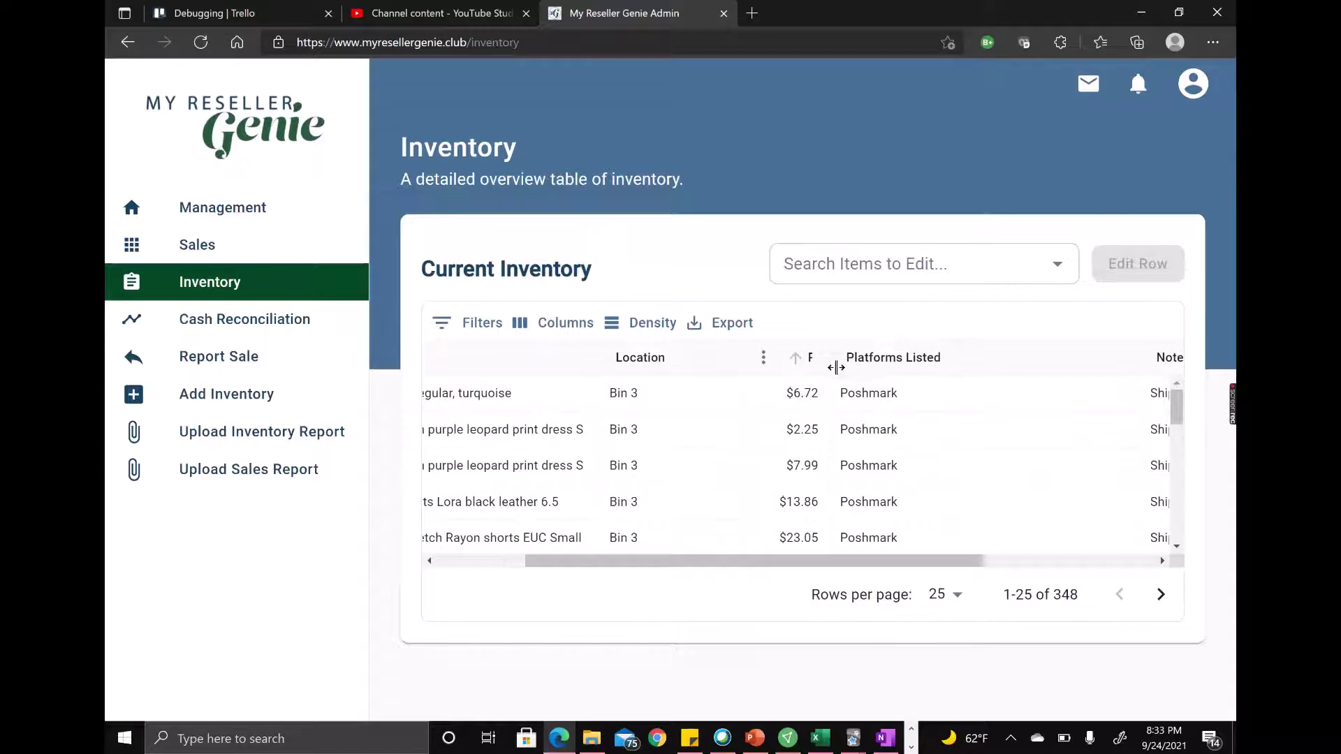
left_click_drag(1130, 358, 919, 357)
scroll(493, 483, "left", 3)
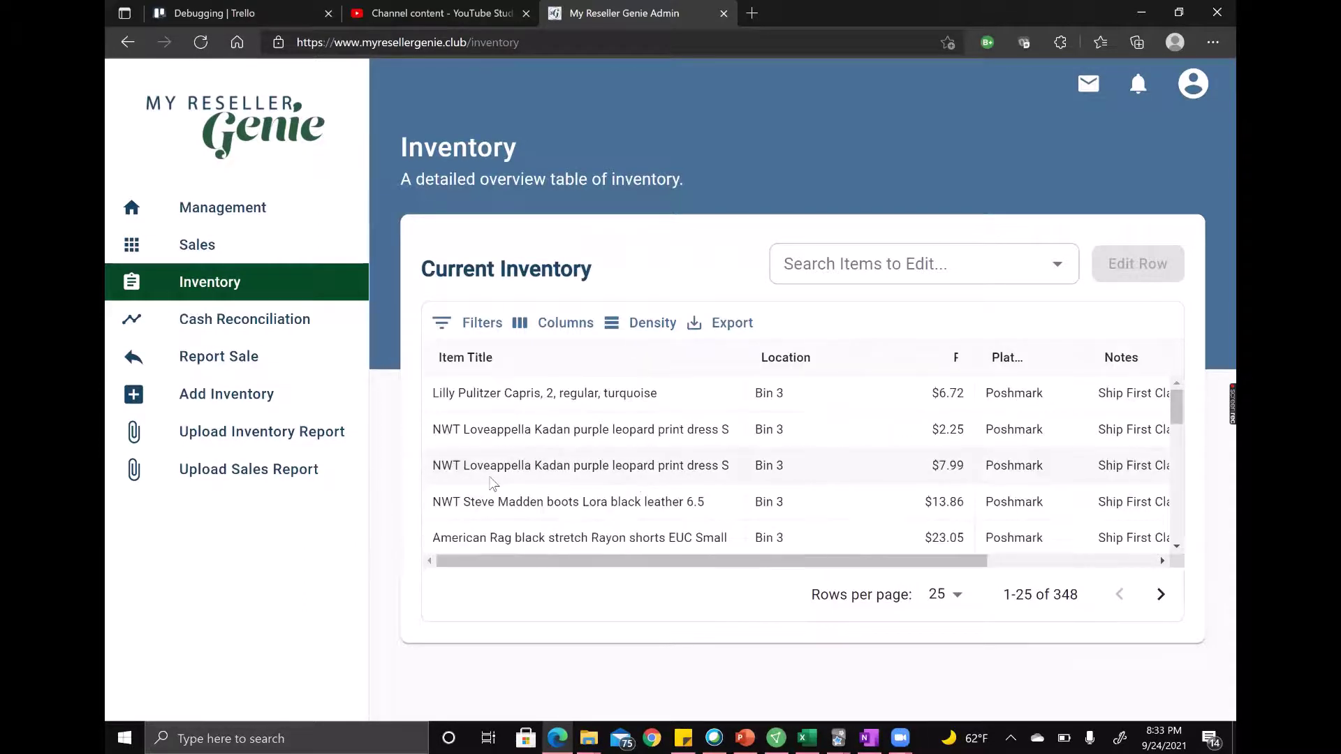
left_click_drag(746, 352, 650, 350)
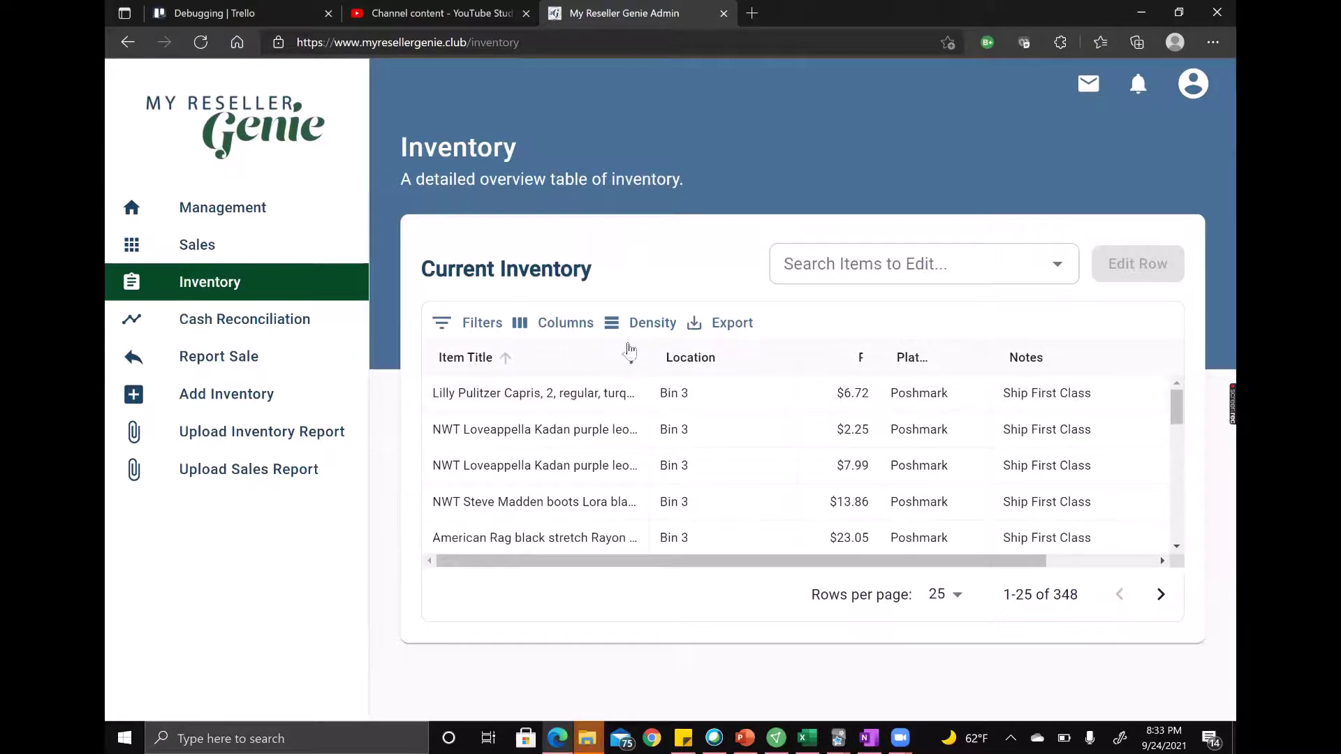
left_click(614, 319)
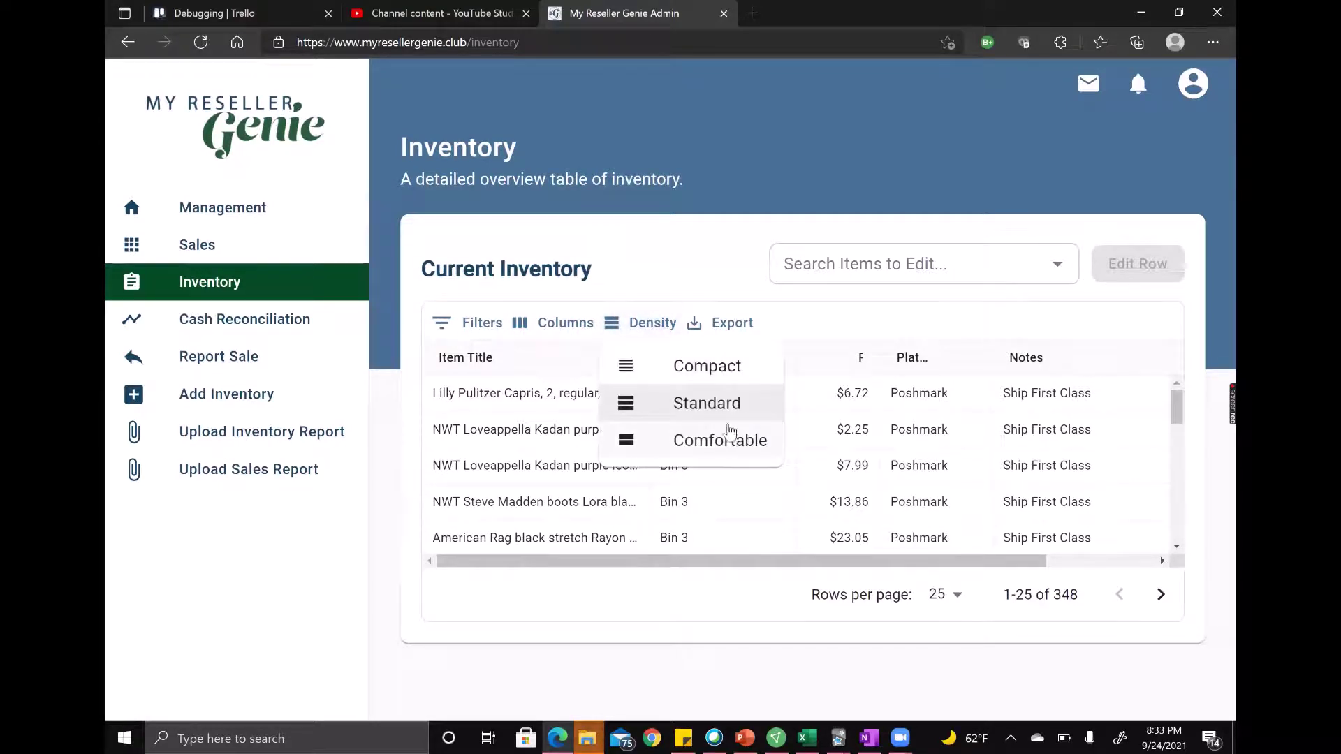
left_click(660, 449)
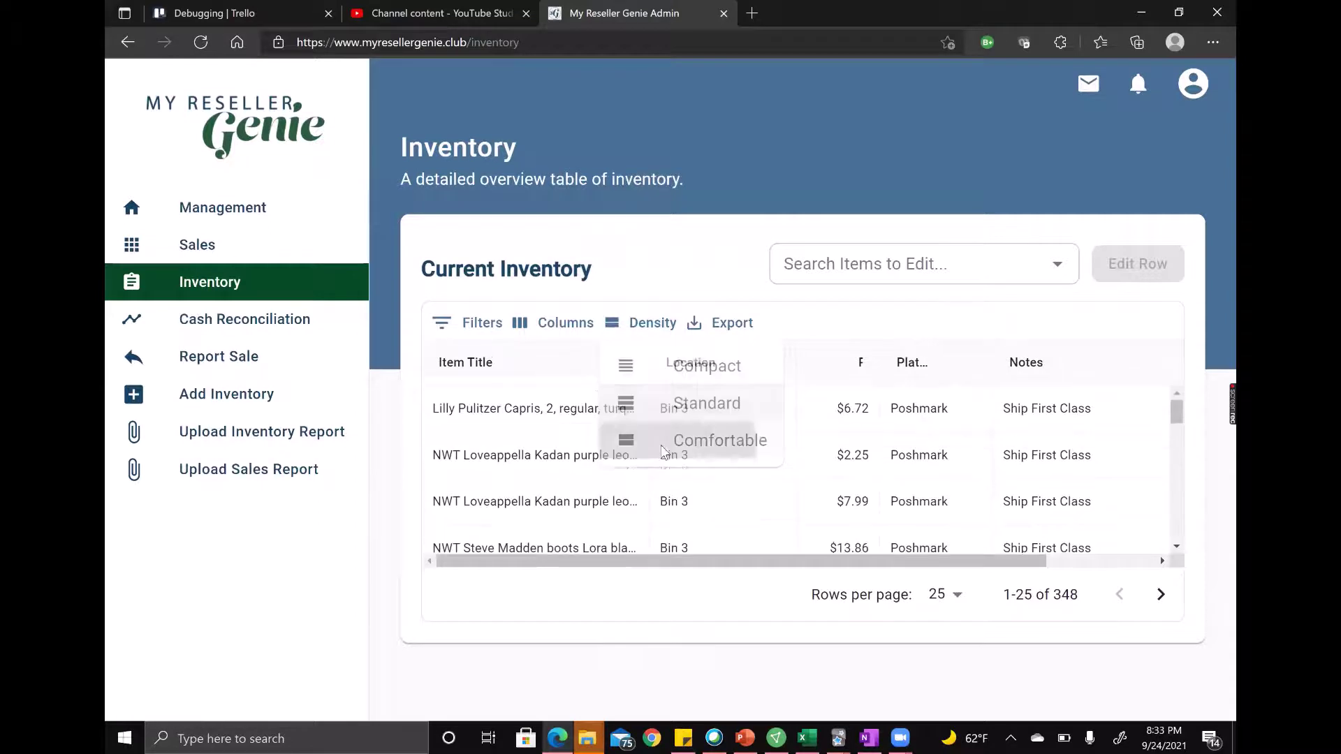
left_click(653, 325)
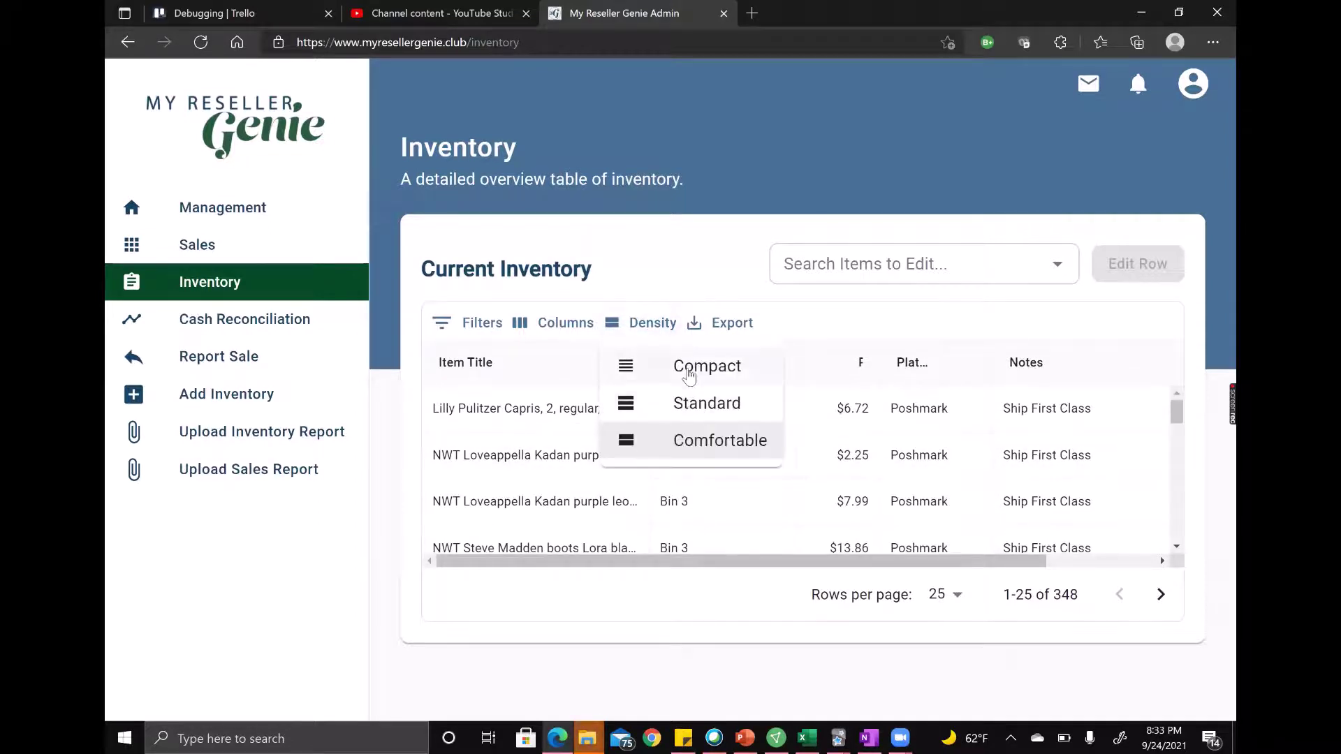
left_click(686, 365)
left_click(637, 327)
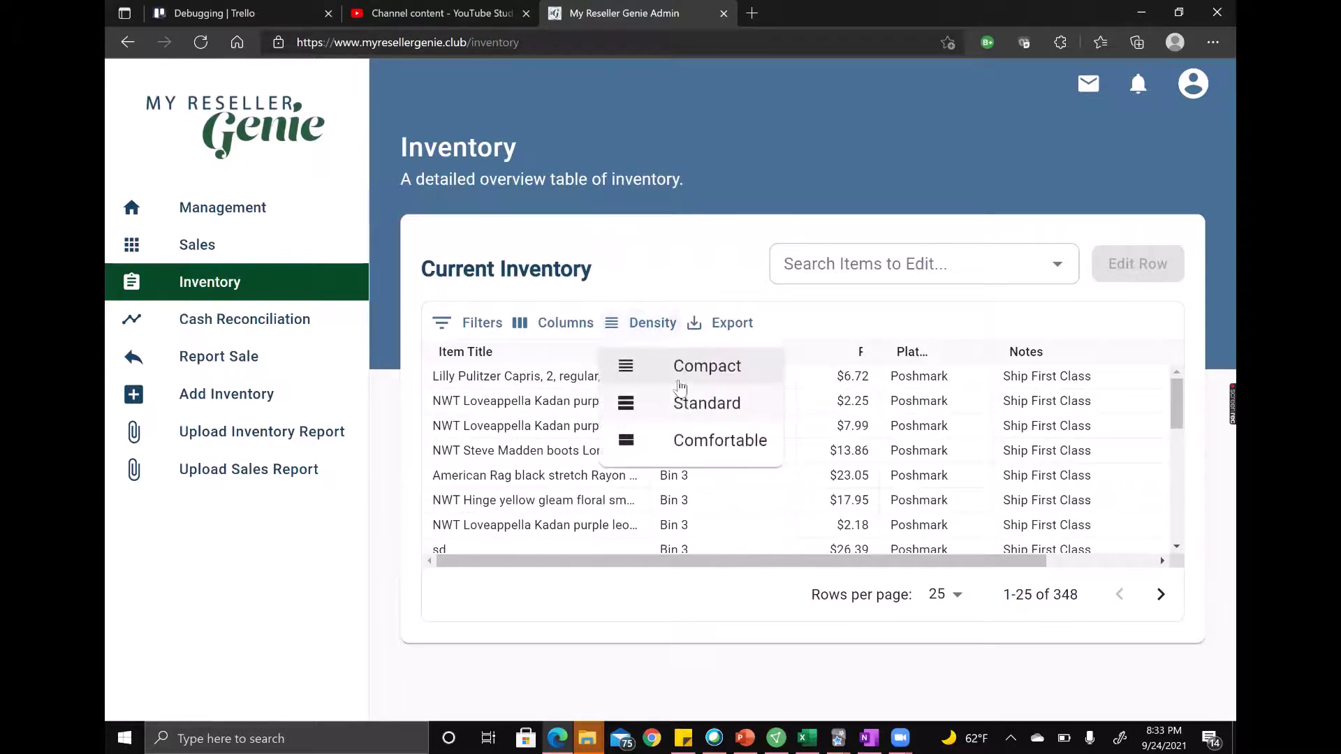
left_click(683, 400)
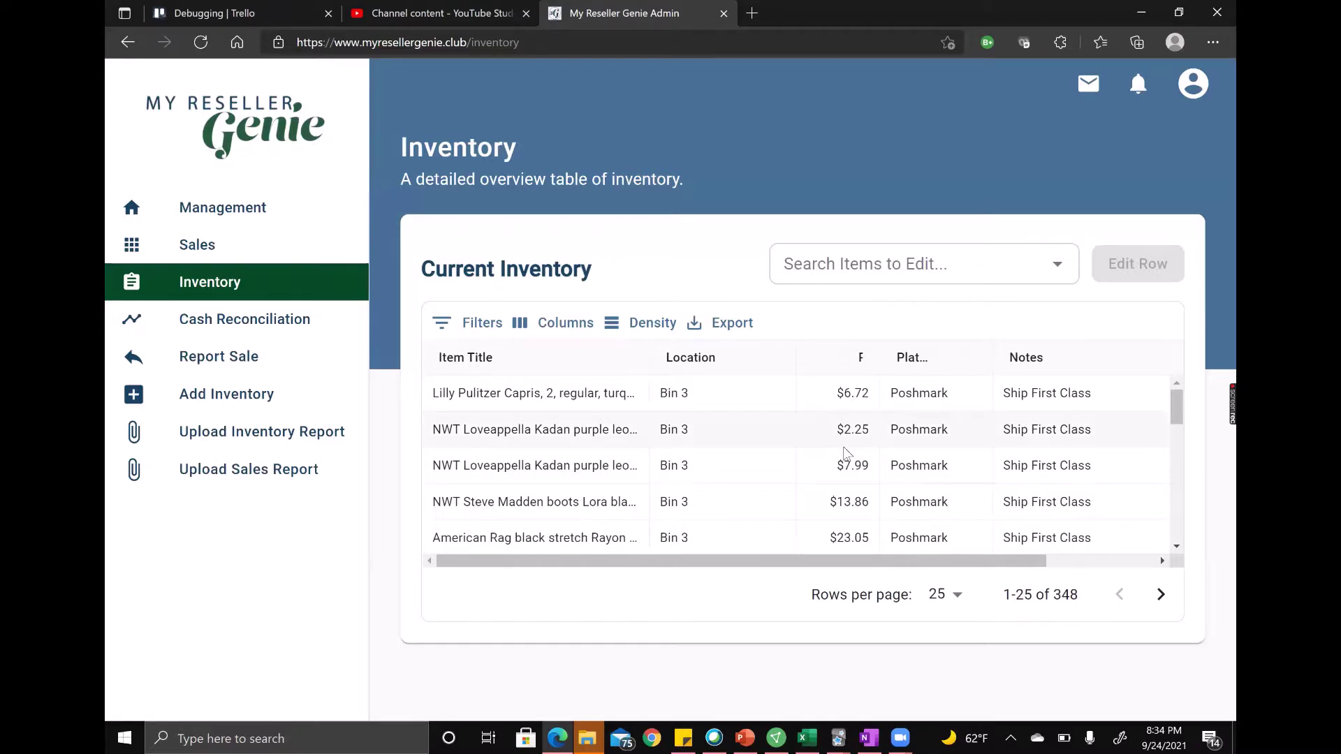
scroll(843, 446, "down", 1)
scroll(844, 447, "up", 1)
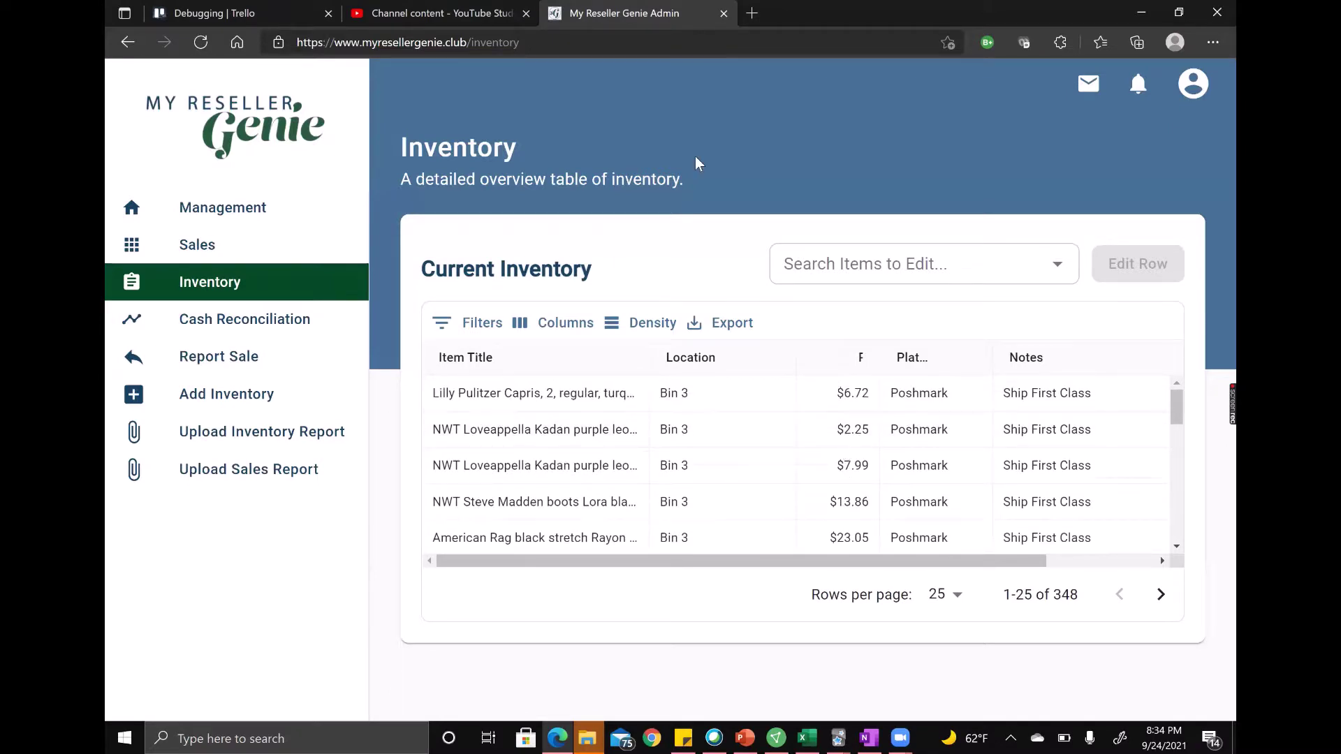